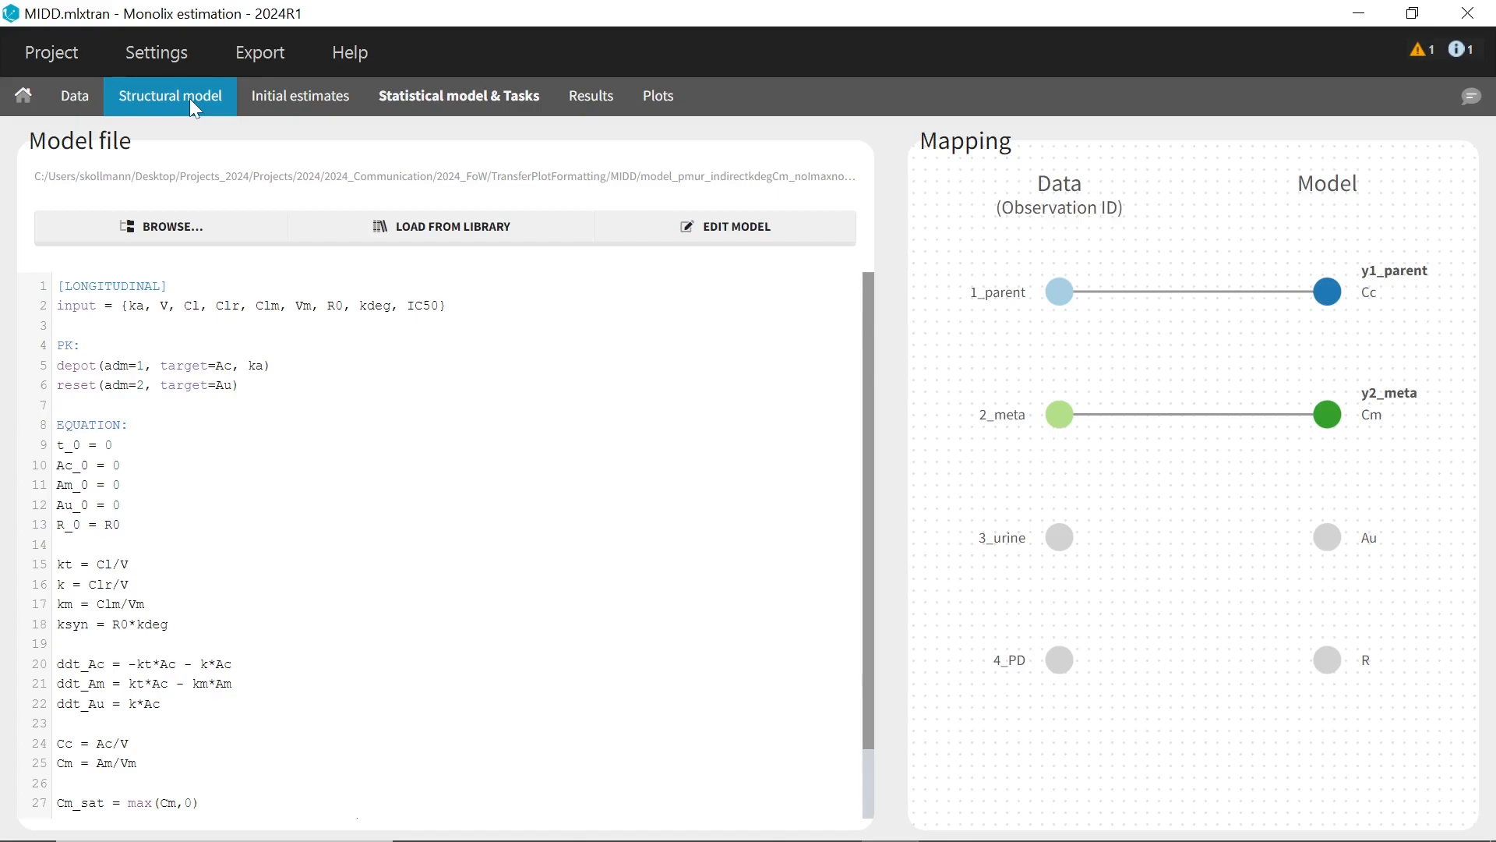
Review the observed data plots of the 3_urine, 4_PD, y1_parent and y2_meta outcomes
left_click(584, 106)
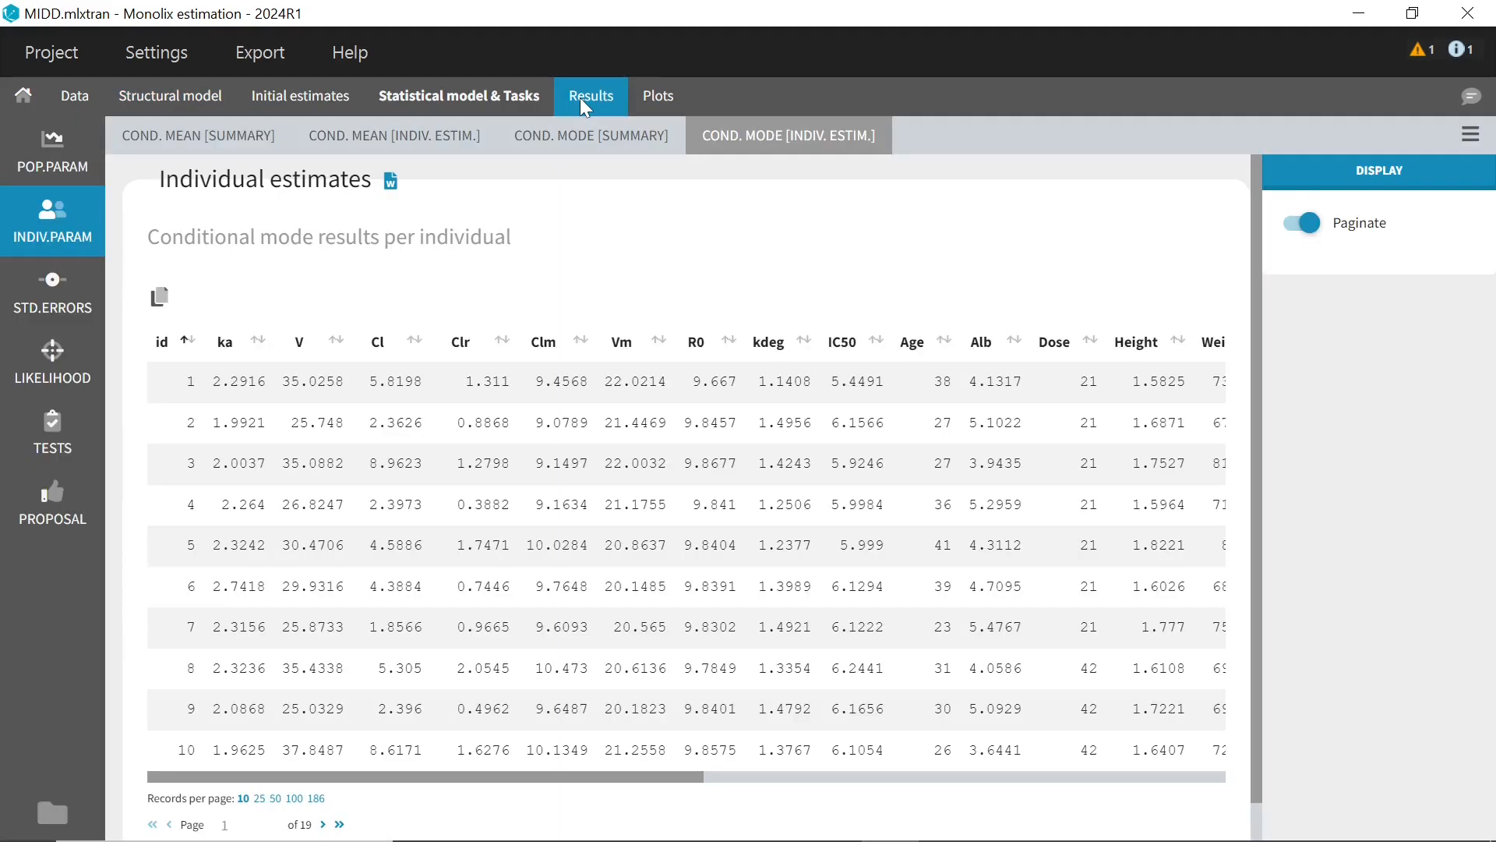
left_click(656, 101)
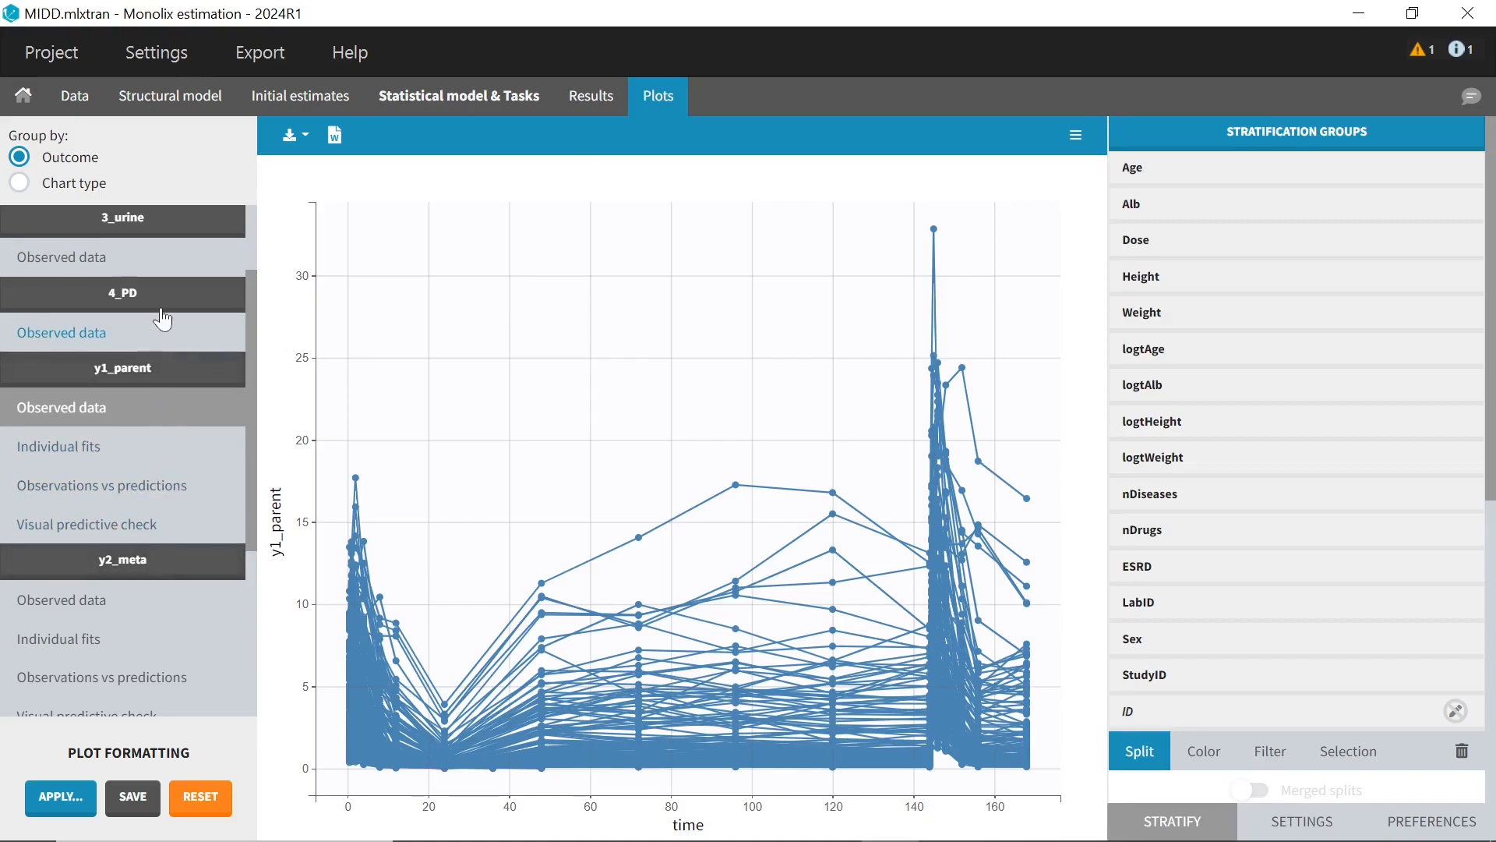
left_click(160, 269)
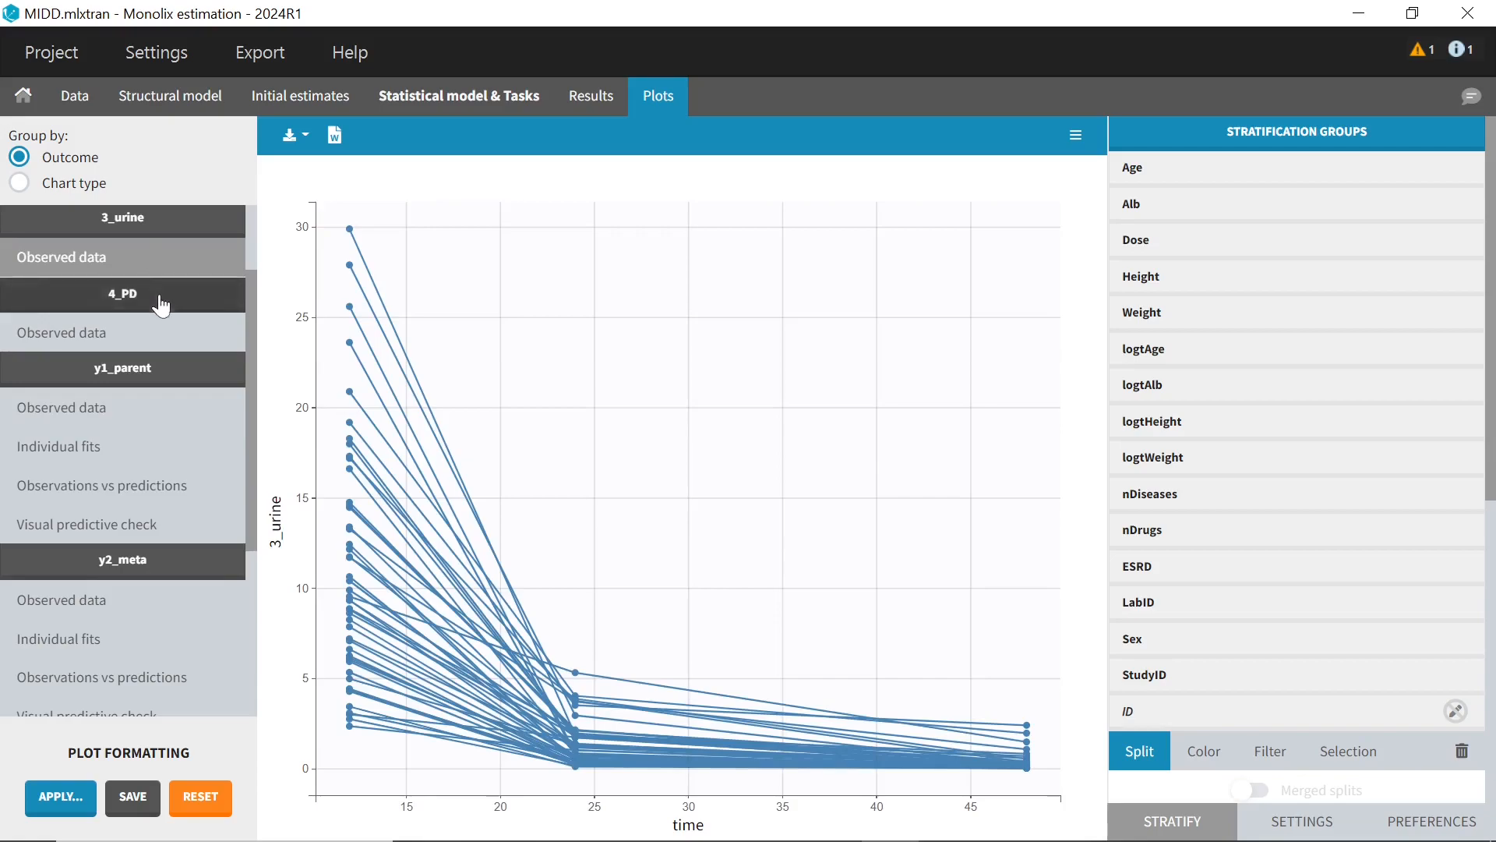
left_click(156, 336)
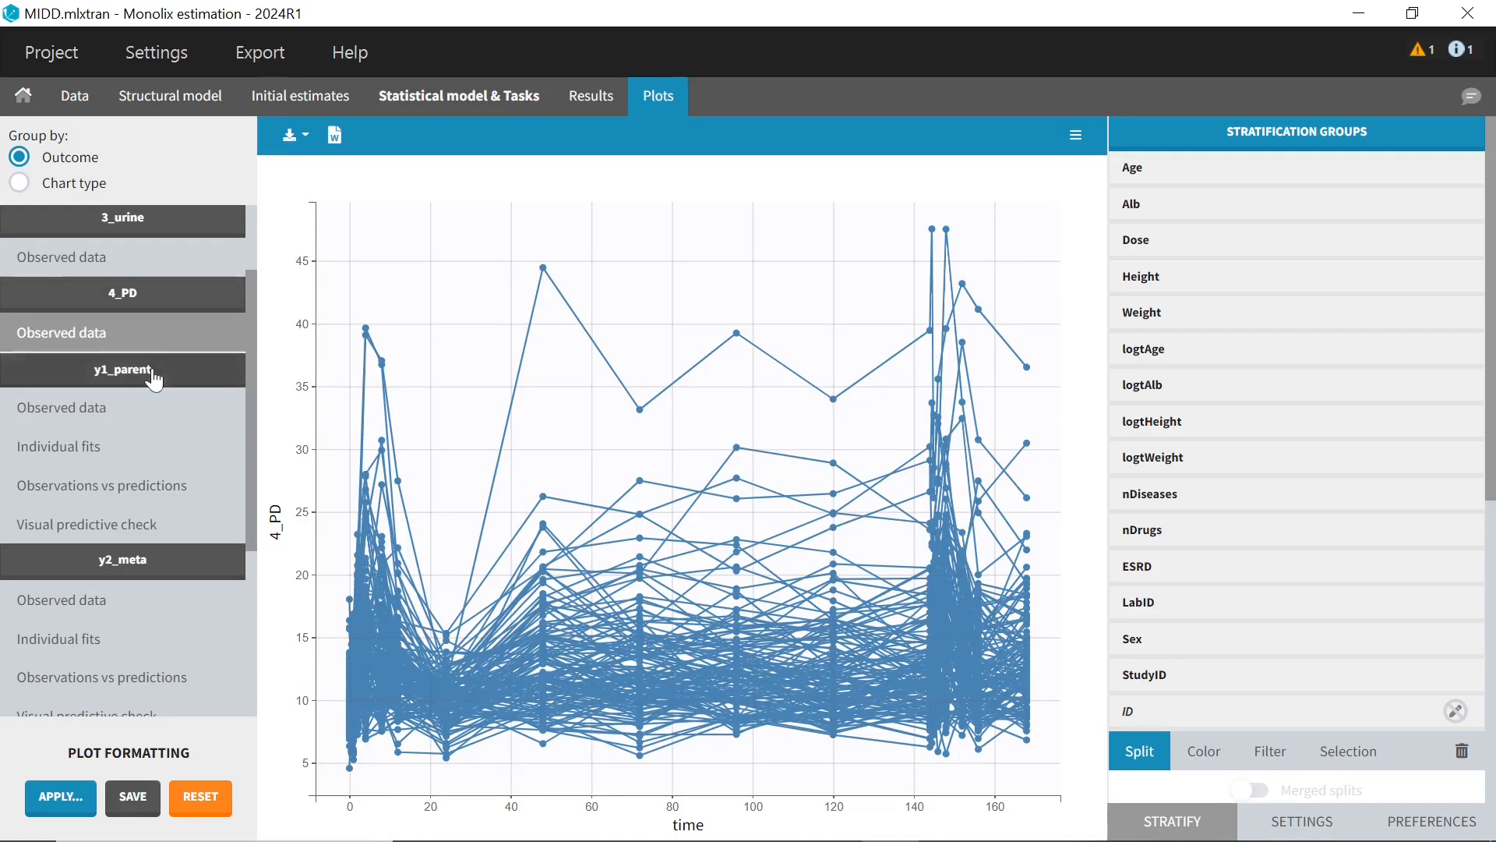
left_click(139, 413)
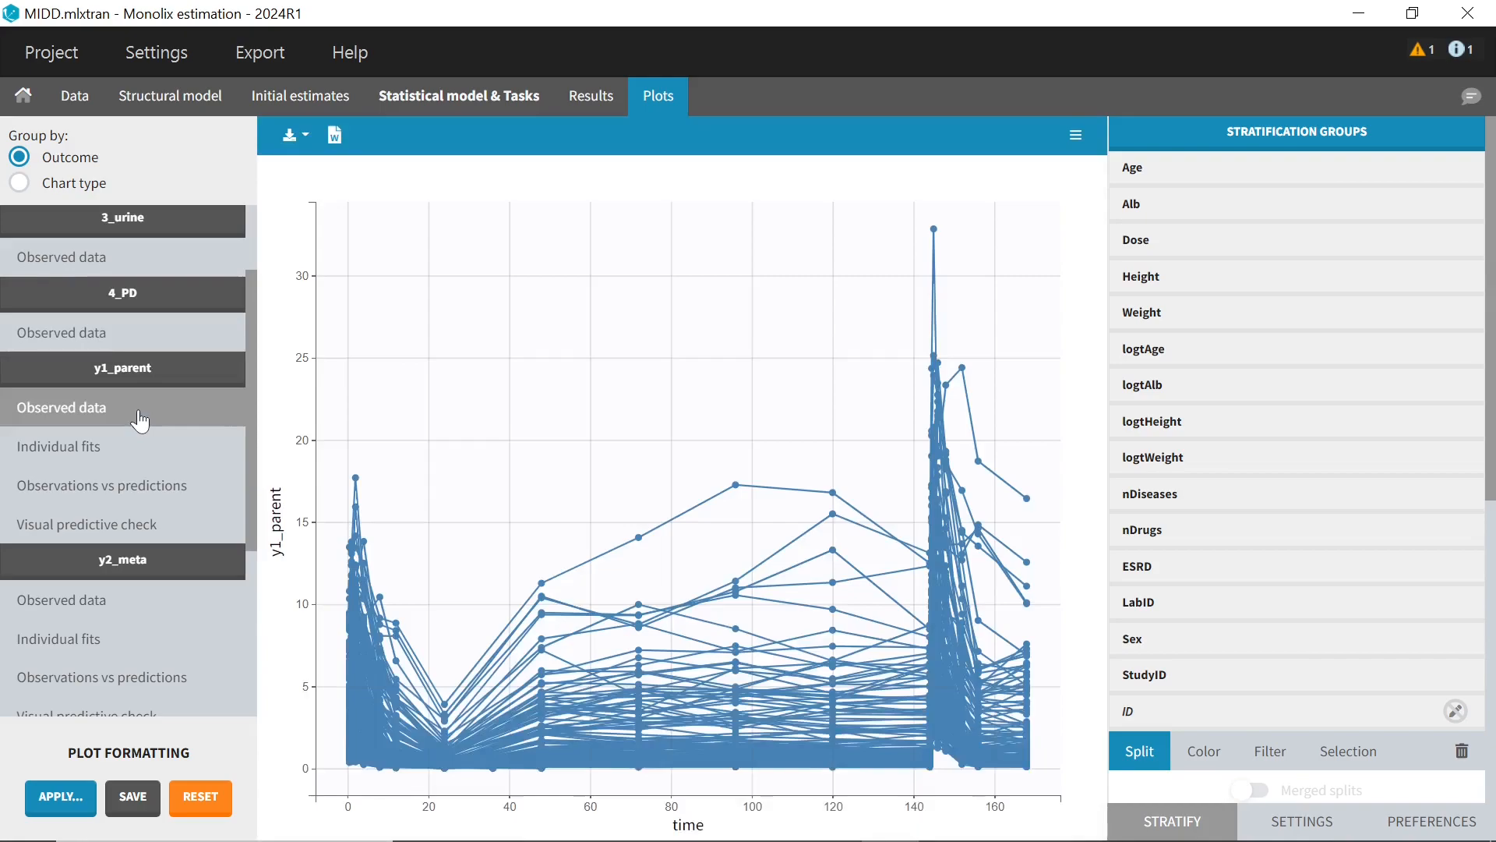
left_click(114, 614)
scroll(114, 614, "down", 5)
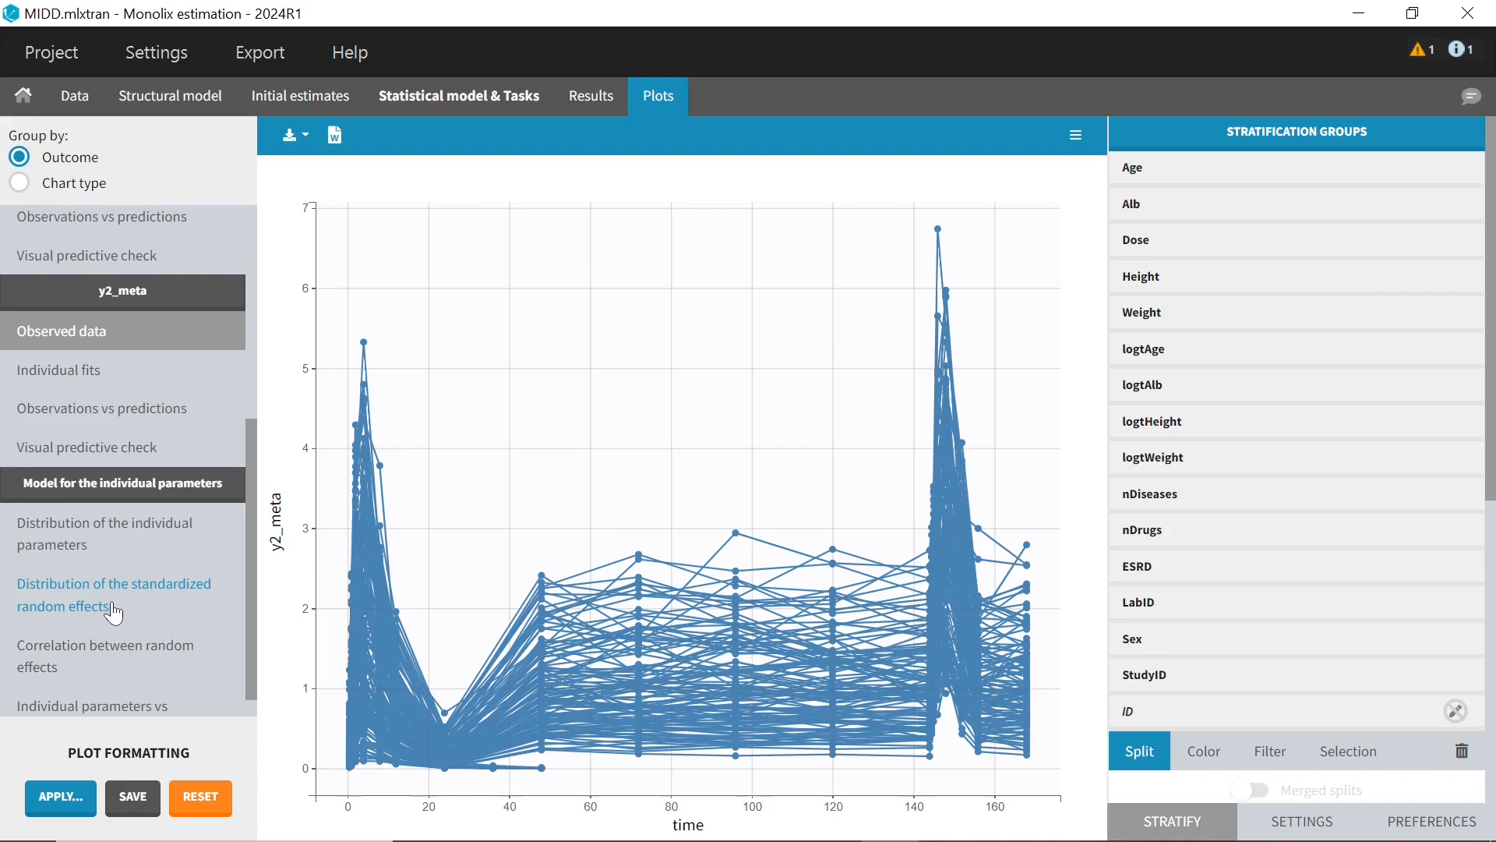
scroll(114, 614, "up", 3)
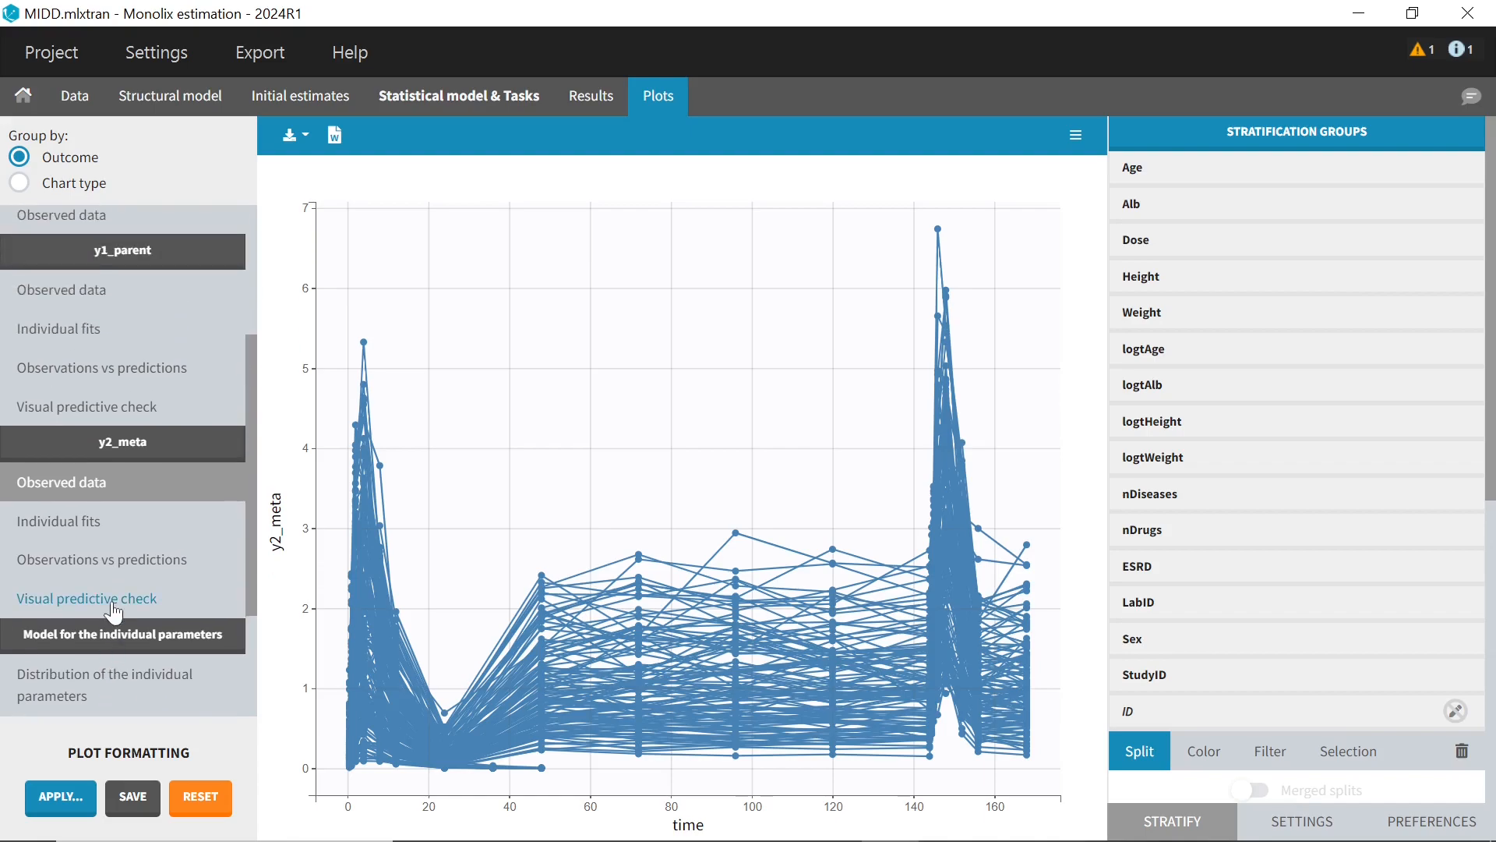
Color and split the y1_parent observed data plot by StudyID, and save the project
left_click(126, 295)
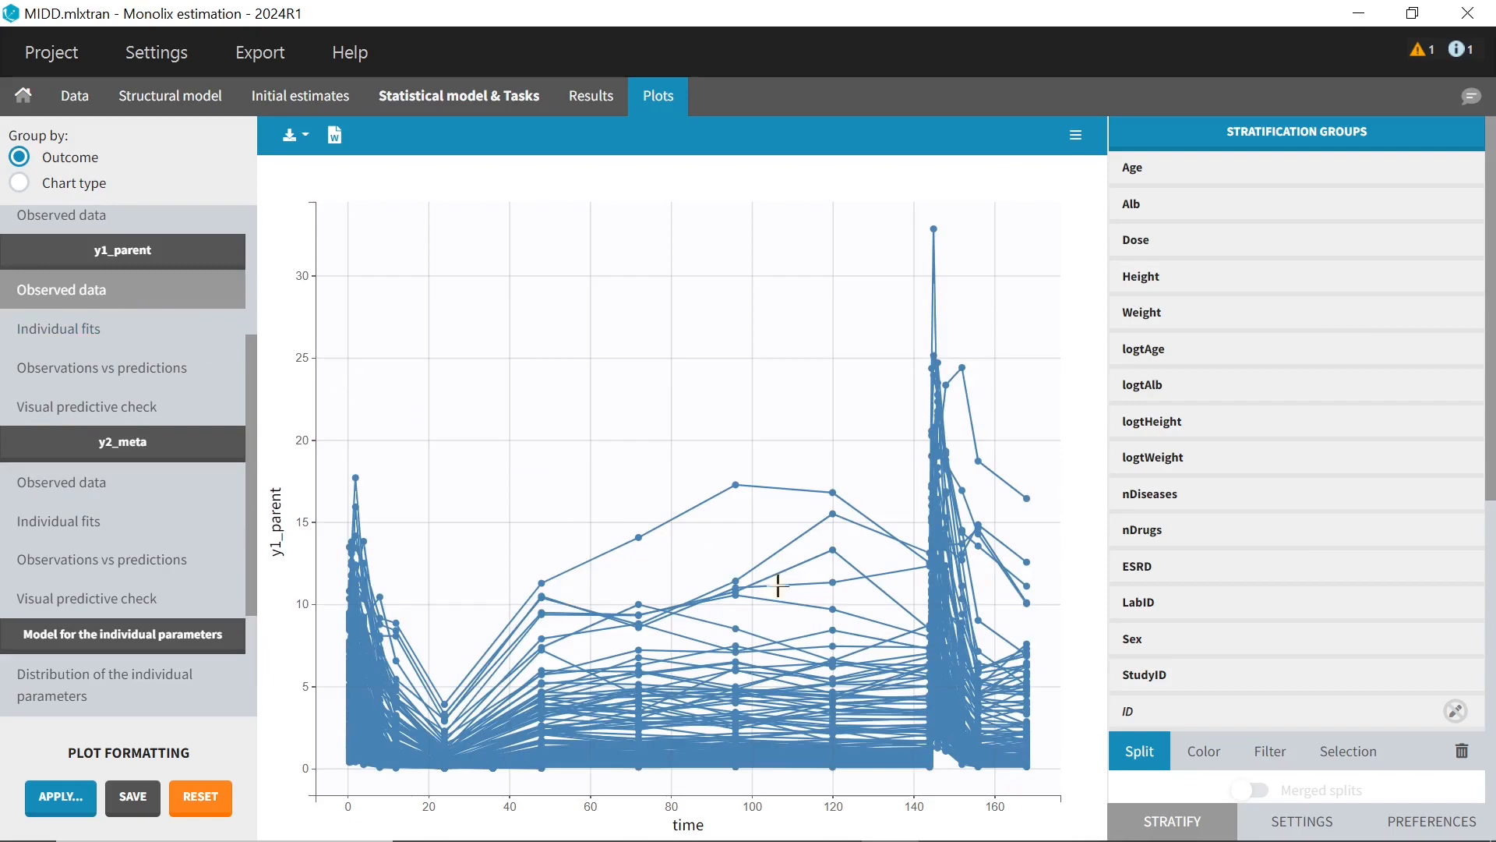
left_click(1192, 752)
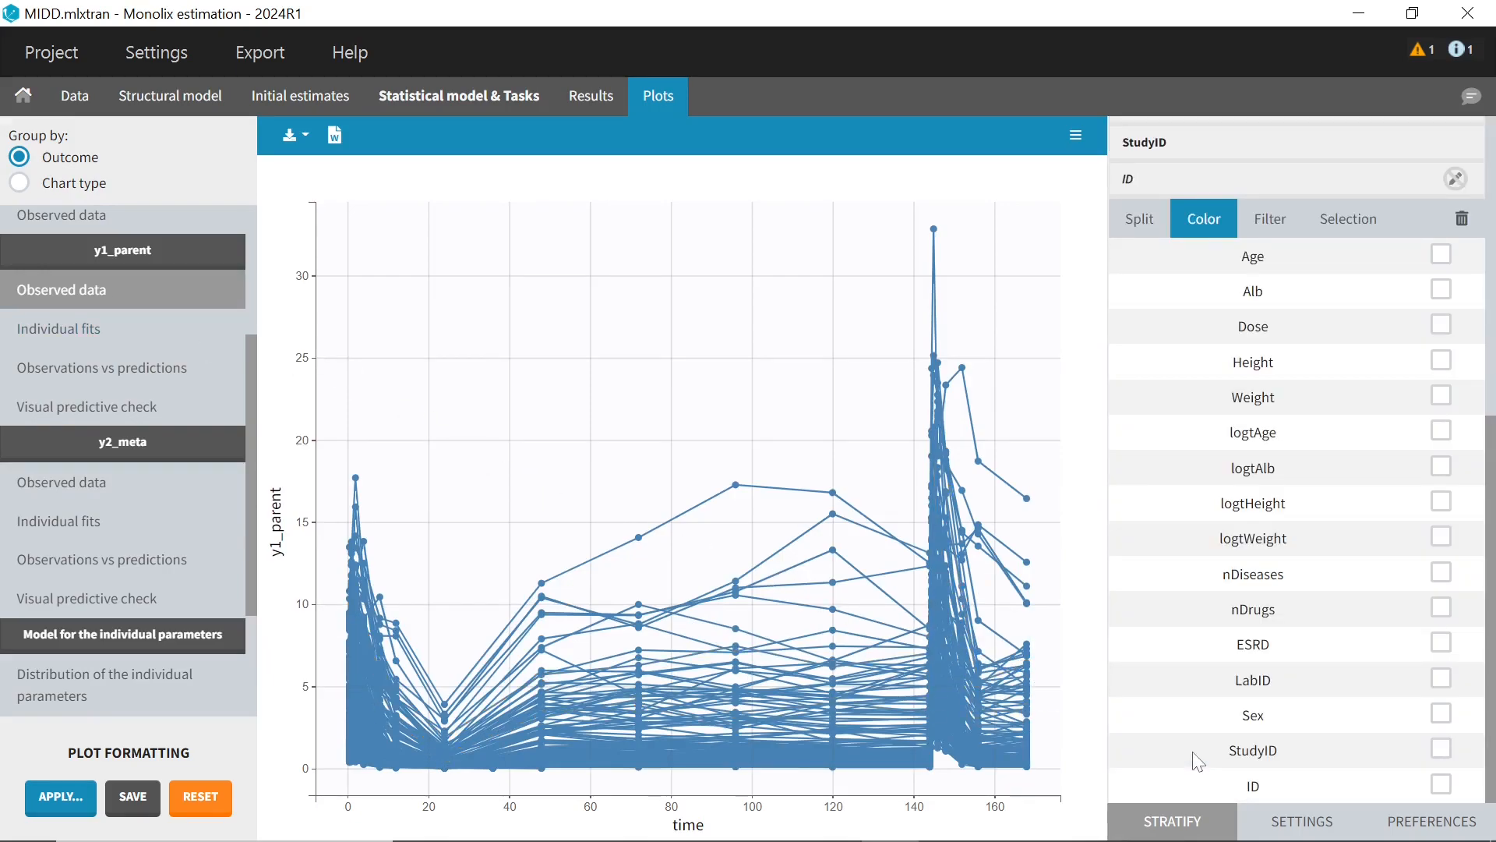
left_click(1442, 749)
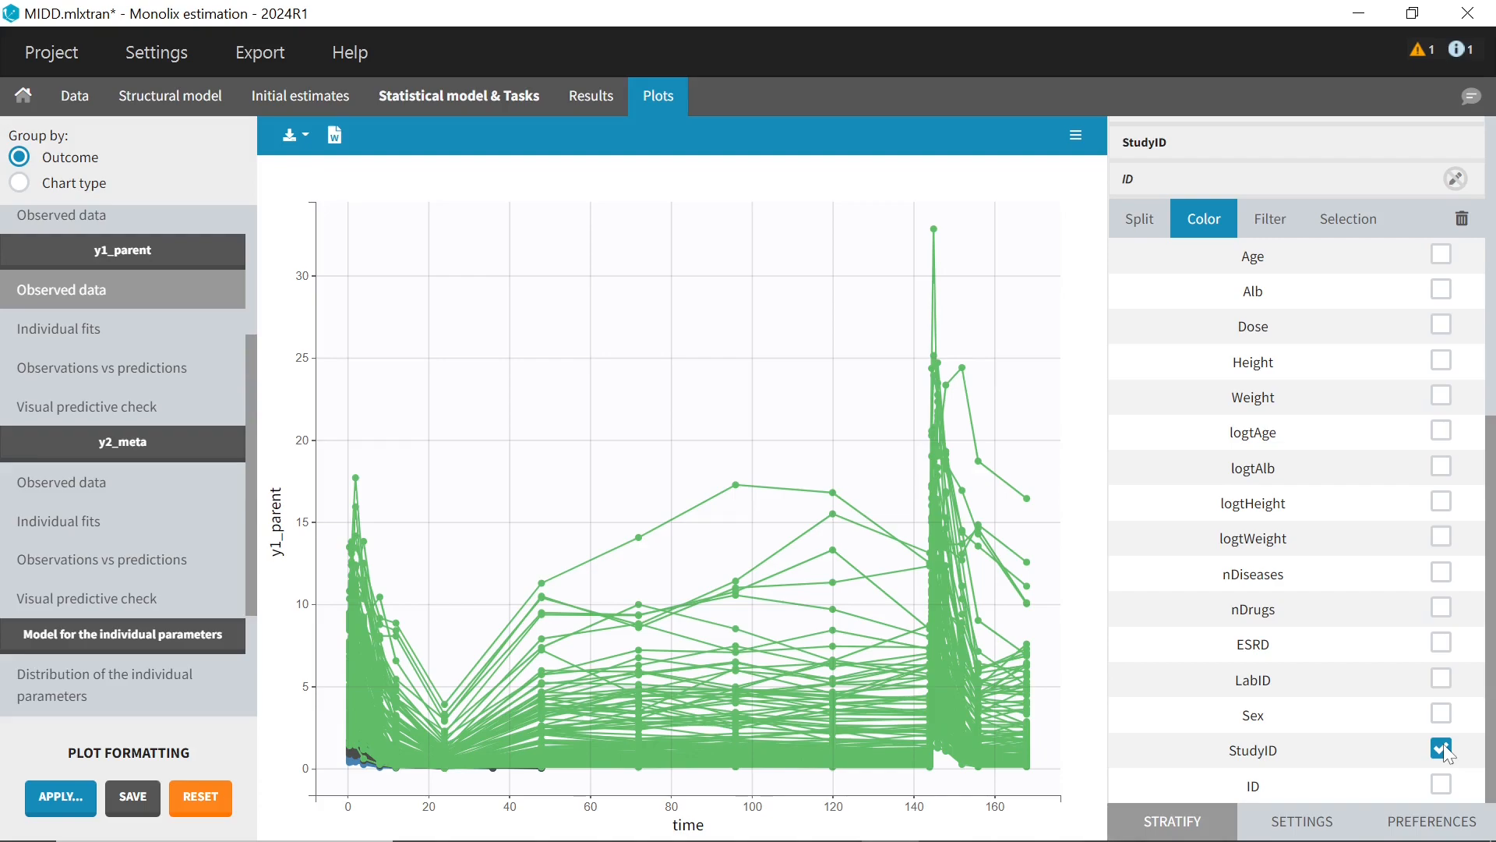
left_click(1140, 223)
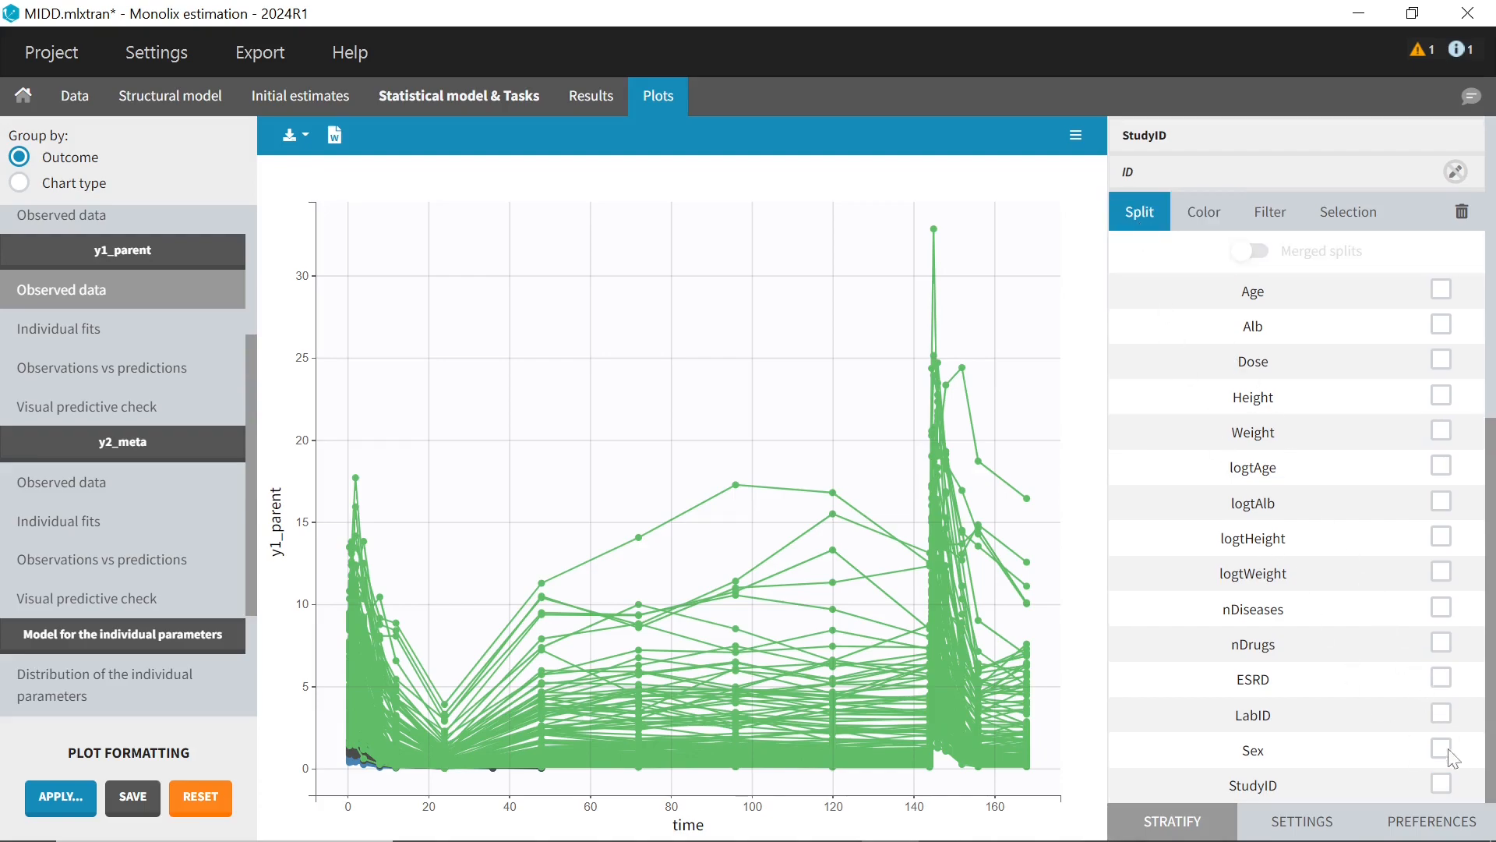
left_click(1443, 784)
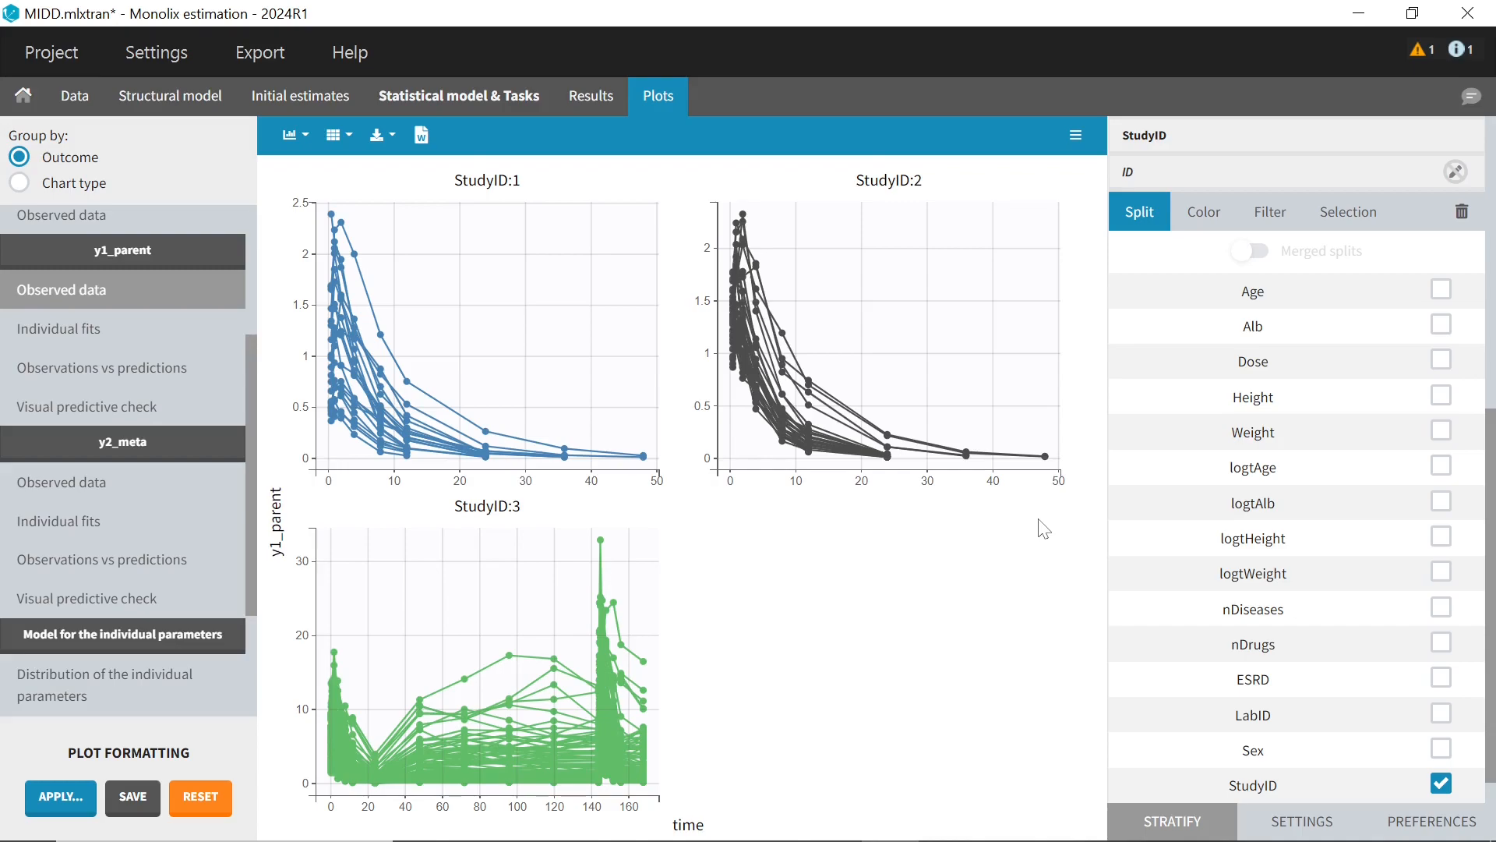
key("ctrl+s")
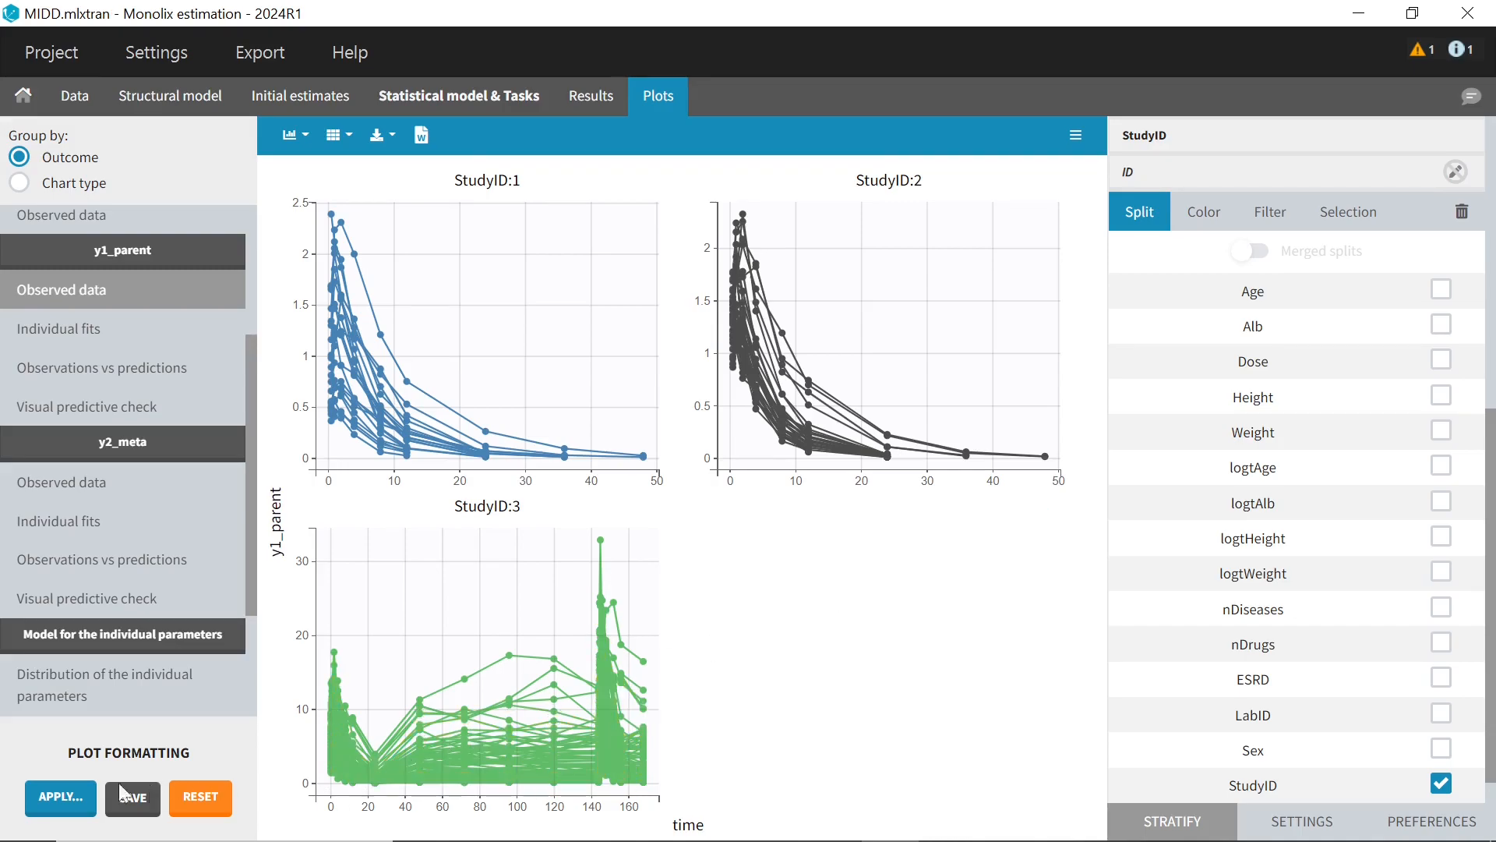
Prepare to transfer only the Stratify formatting from the y1_parent observed data plot, excluding Preferences, and look through the available target plots
left_click(55, 799)
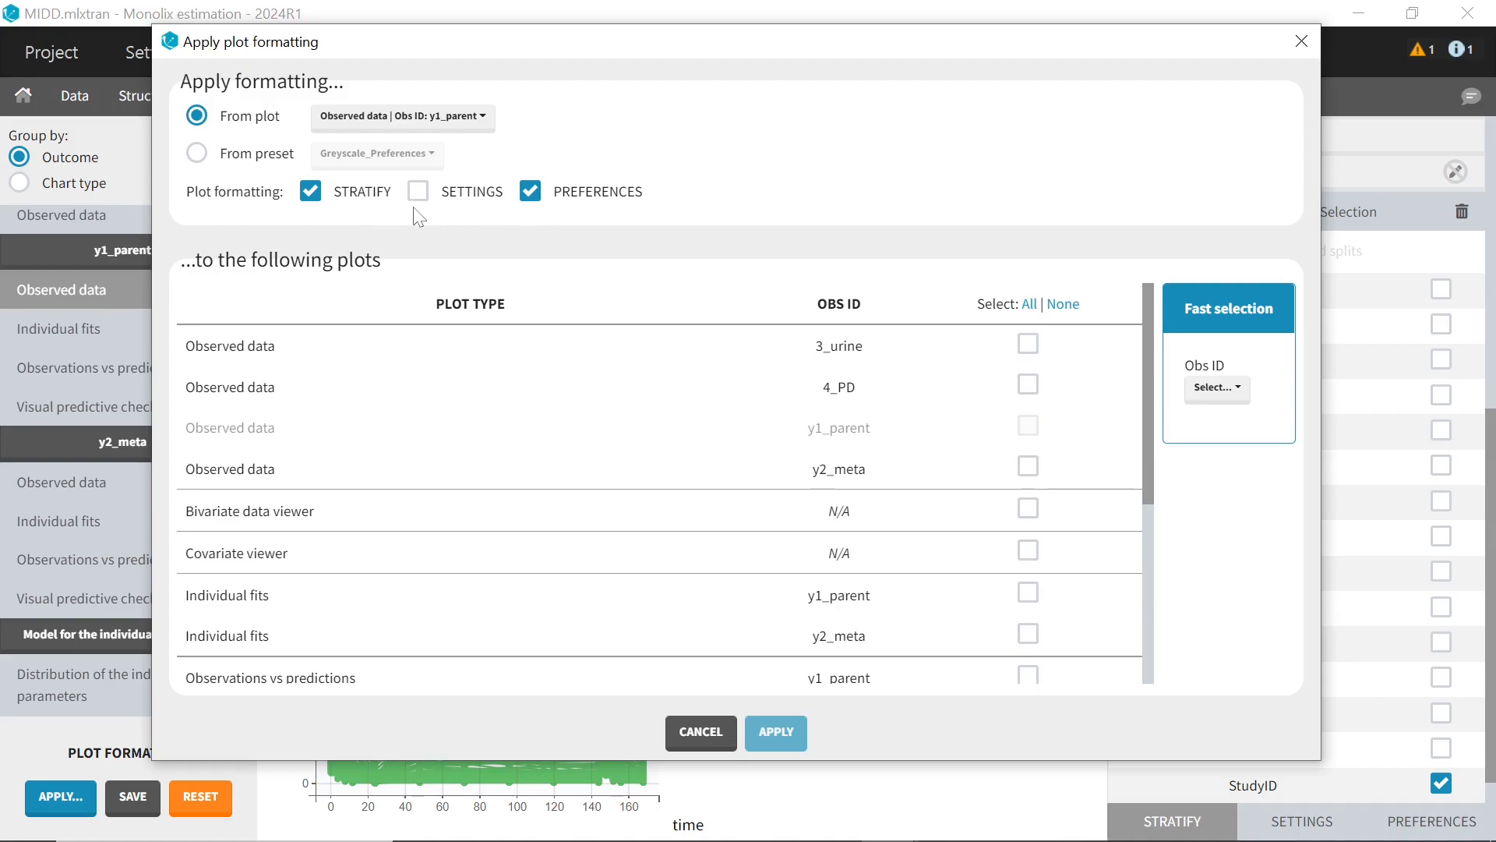
left_click(526, 210)
scroll(517, 568, "down", 4)
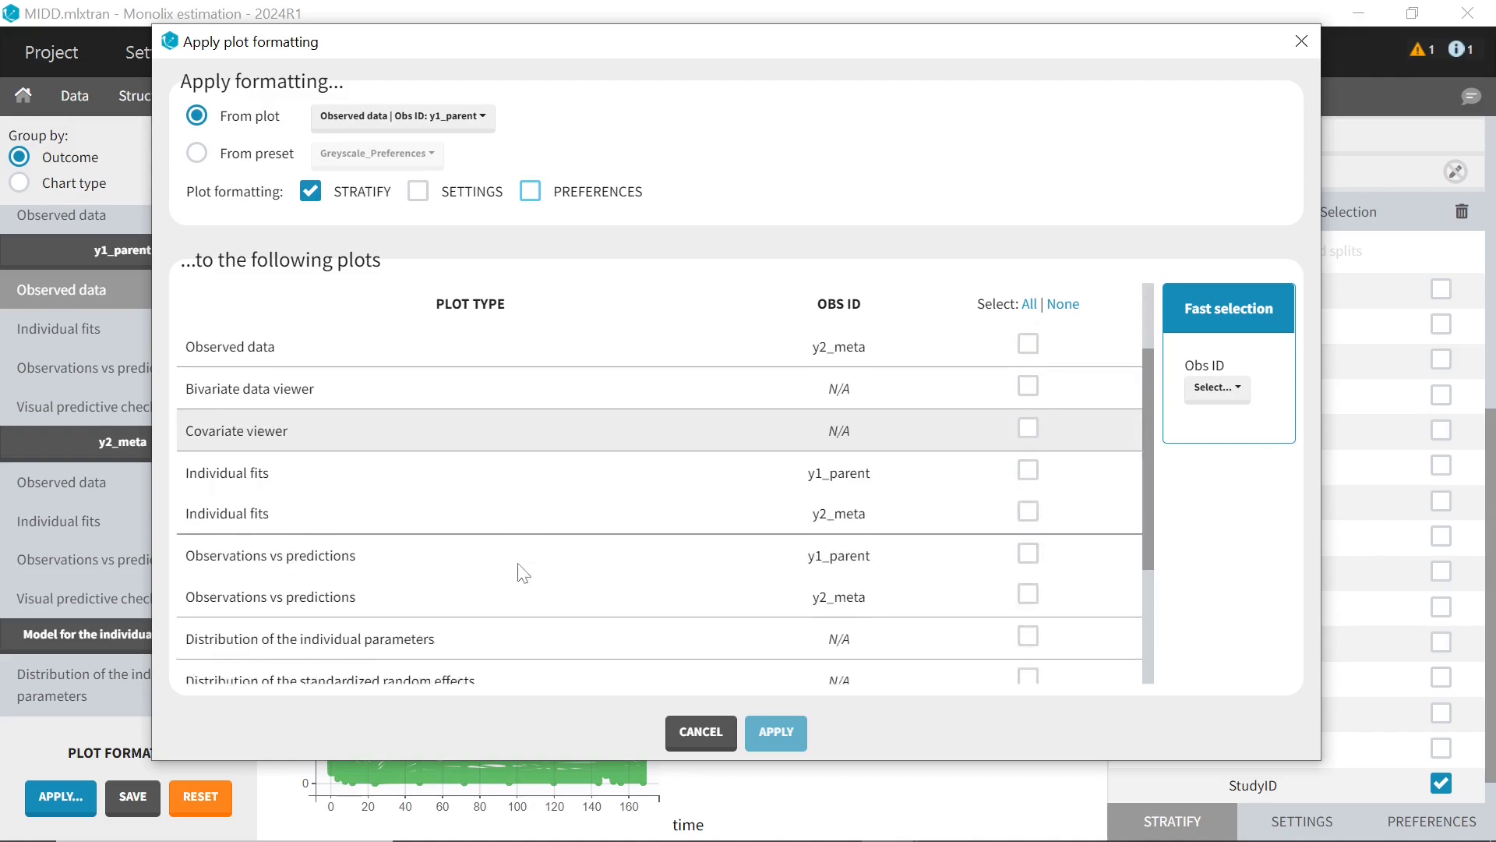
scroll(522, 572, "up", 4)
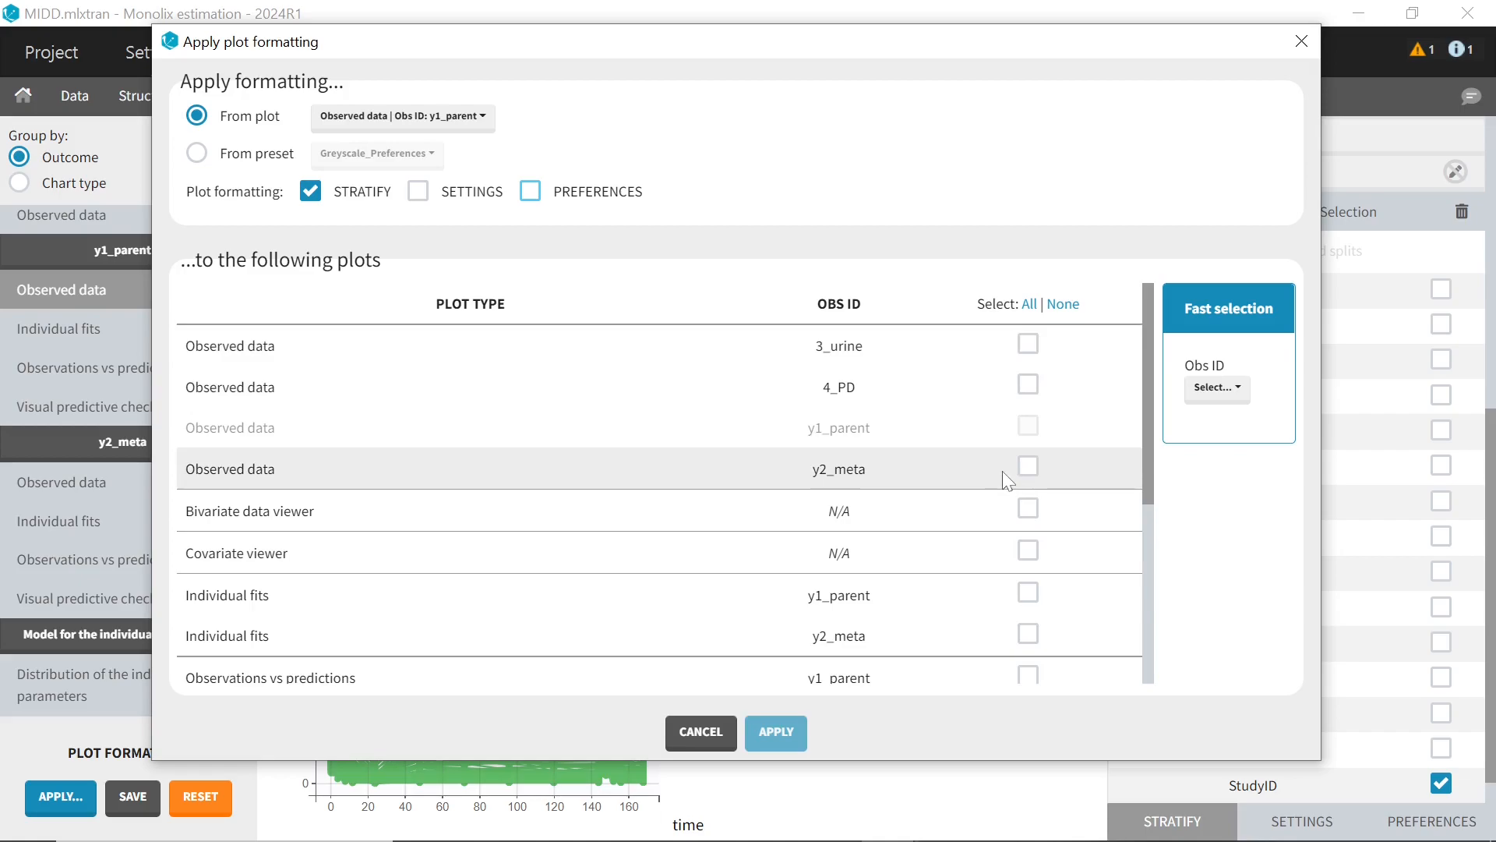
Apply the stratification to both visual predictive checks and the observed data plots of 3_urine, 4_PD and y2_meta
scroll(1002, 471, "down", 5)
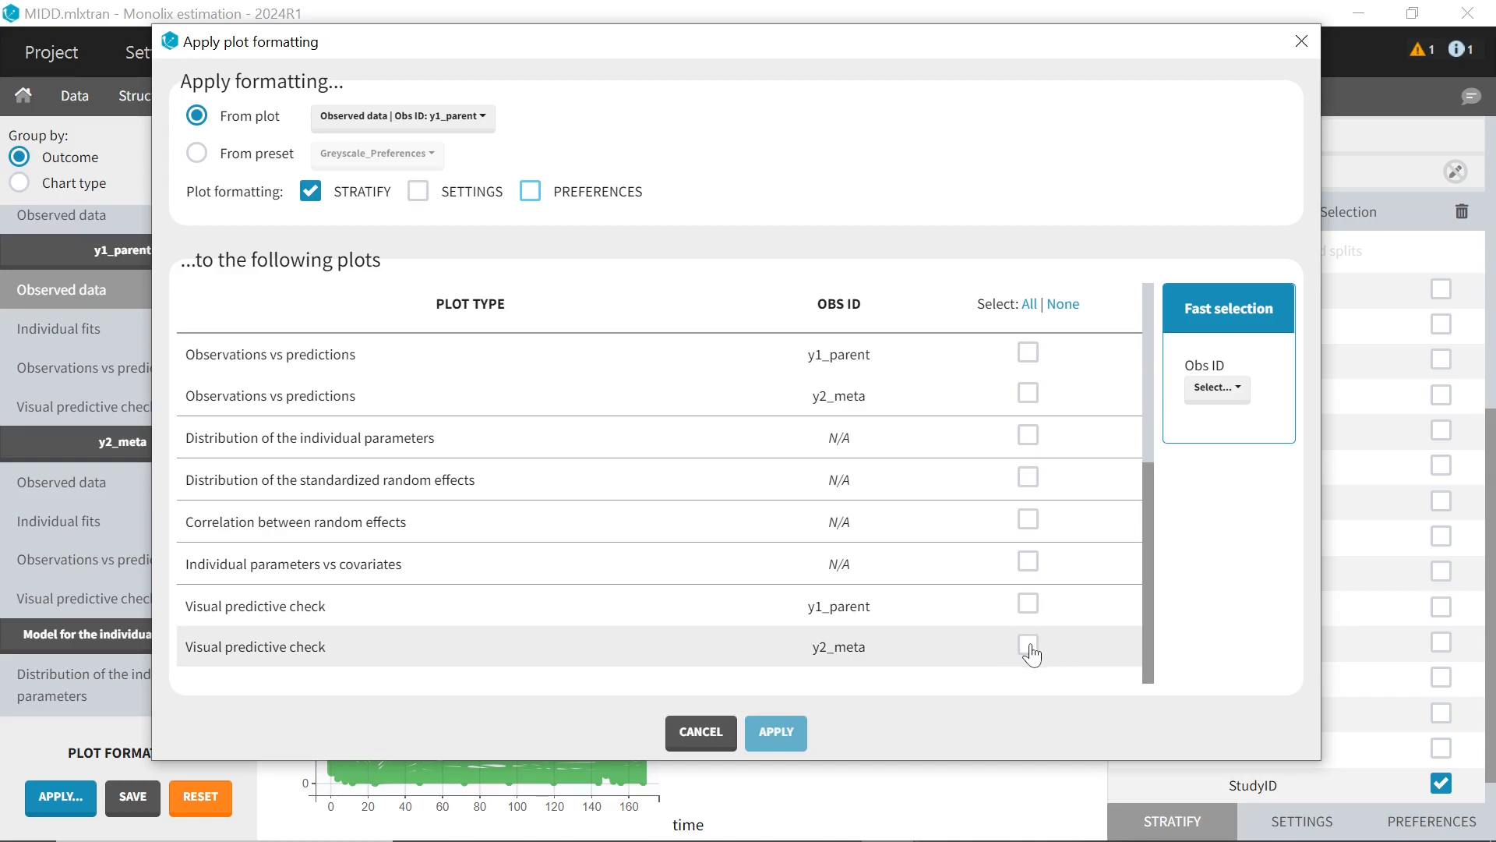
left_click(1029, 646)
left_click(1029, 604)
scroll(1031, 615, "up", 2)
scroll(1030, 617, "up", 3)
left_click(1029, 344)
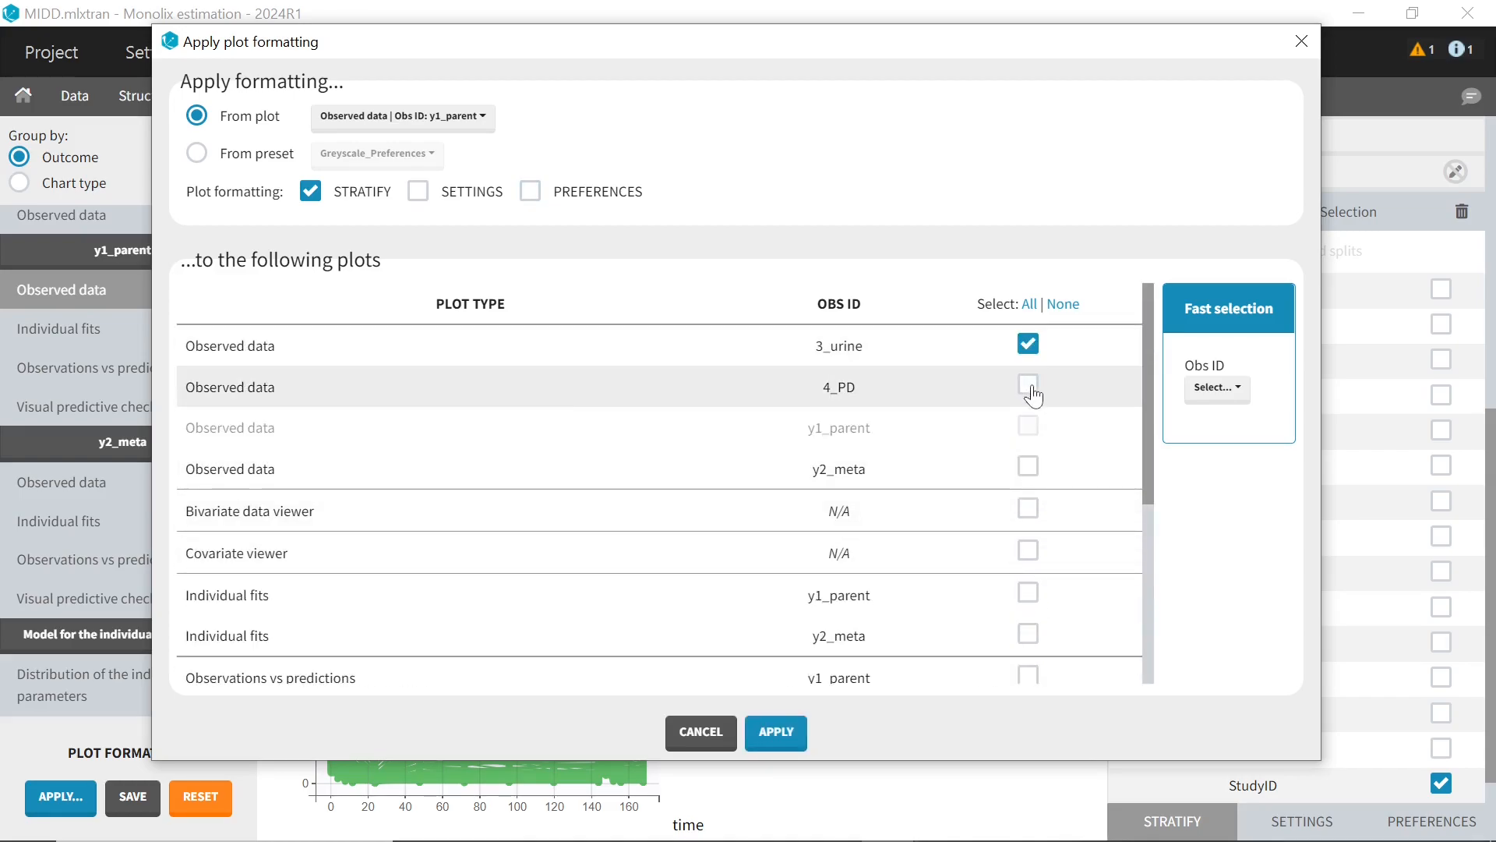
left_click(1030, 389)
left_click(1026, 471)
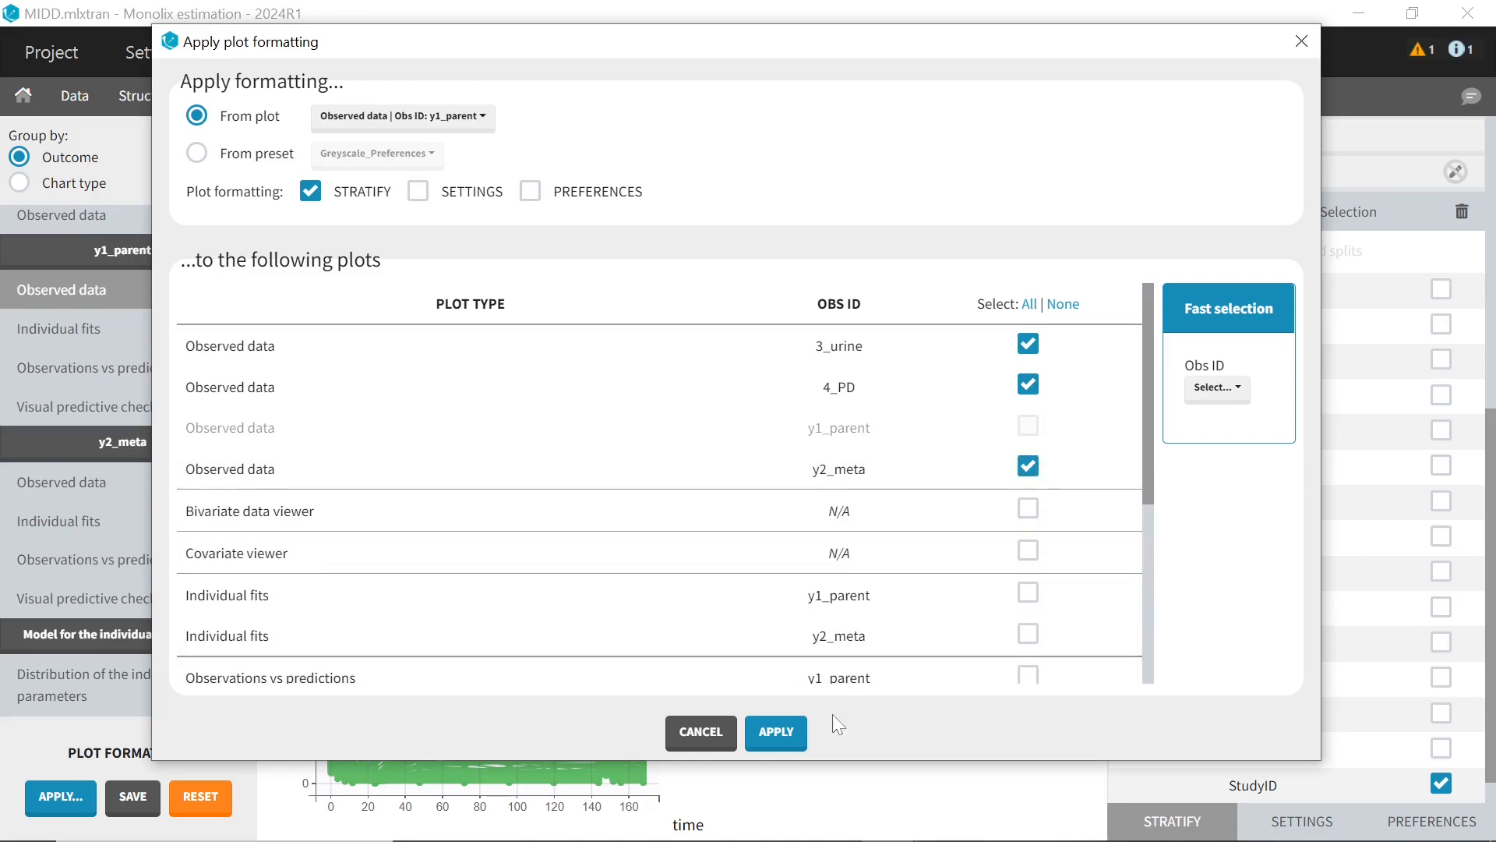
left_click(791, 735)
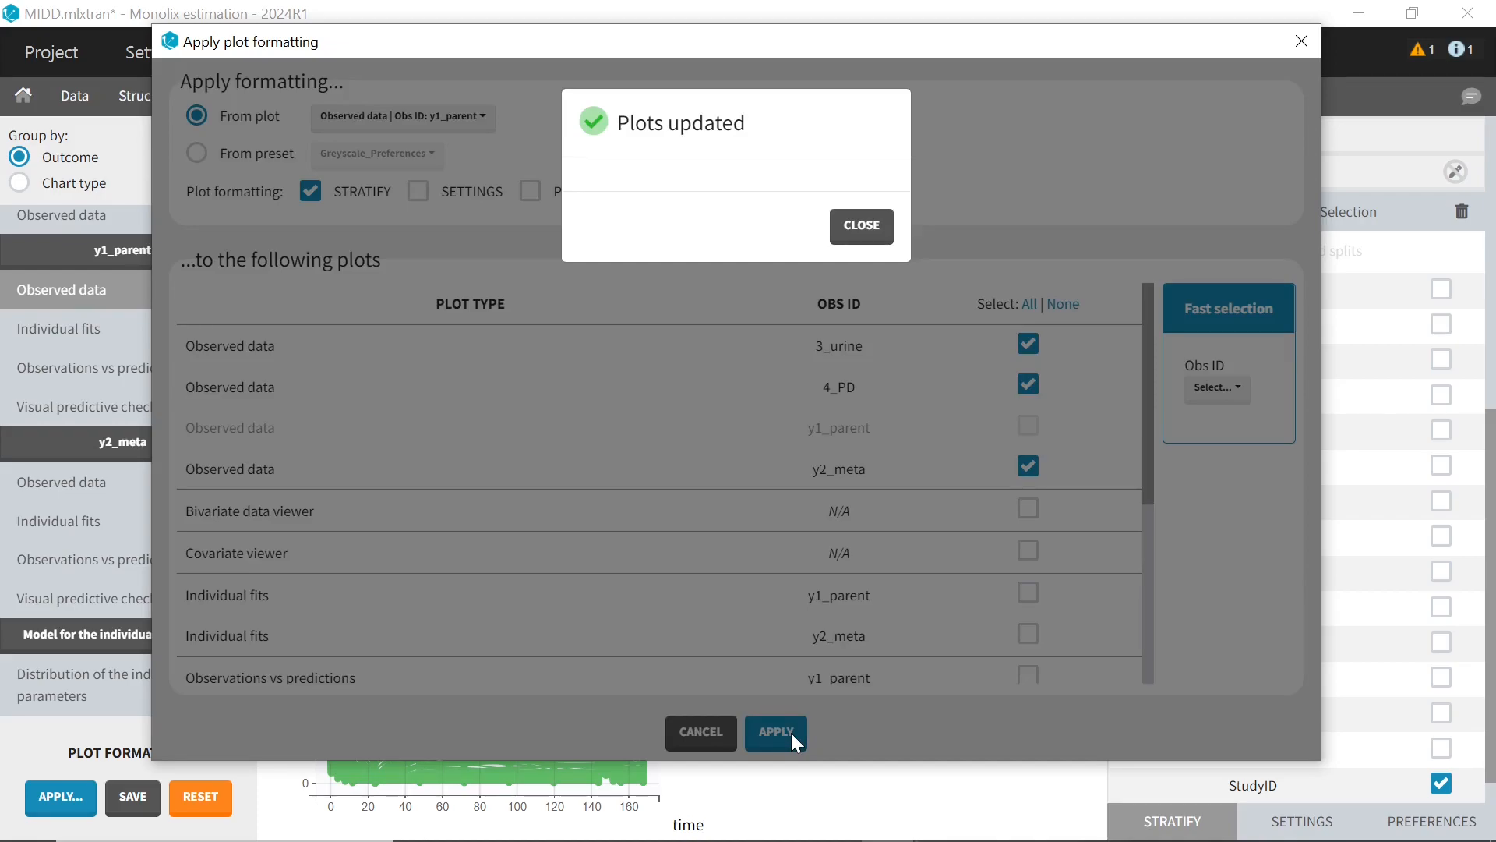
left_click(871, 231)
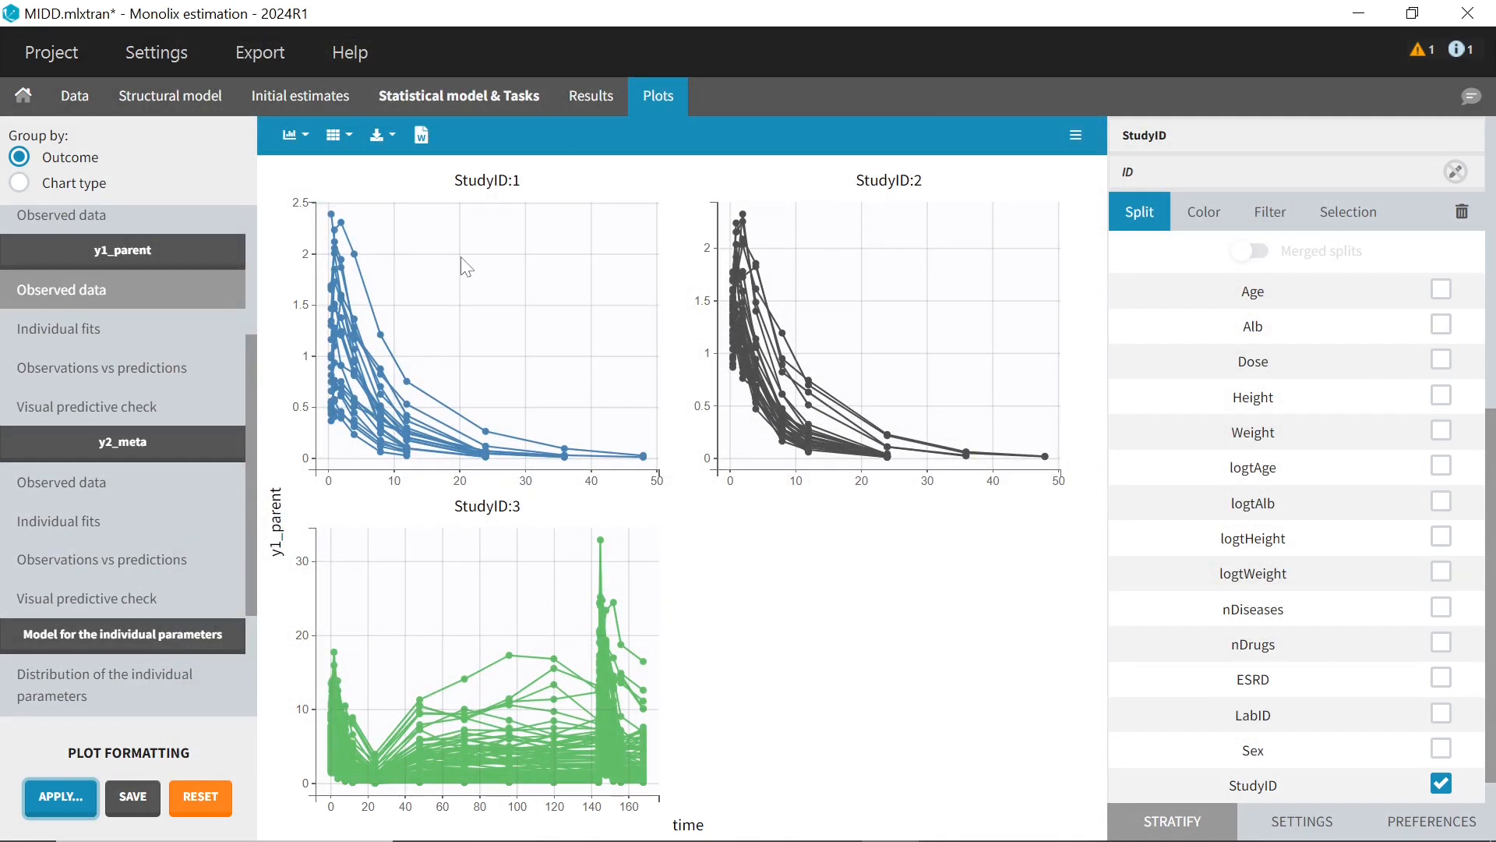
Check the transferred stratification in the 3_urine, 4_PD and y2_meta observed data plots and the y2_meta visual predictive check
scroll(228, 306, "up", 3)
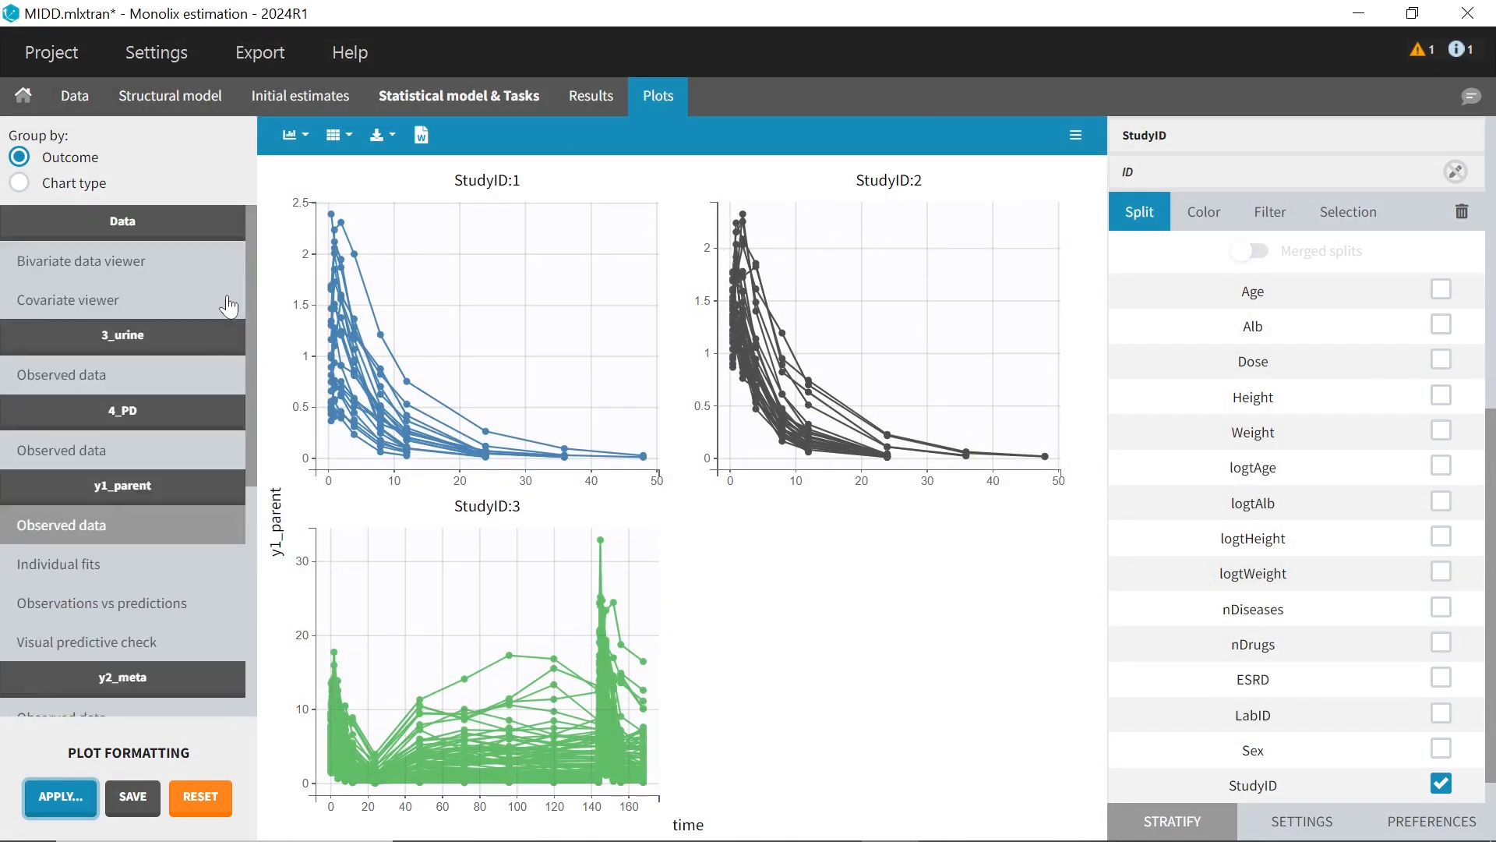
left_click(139, 382)
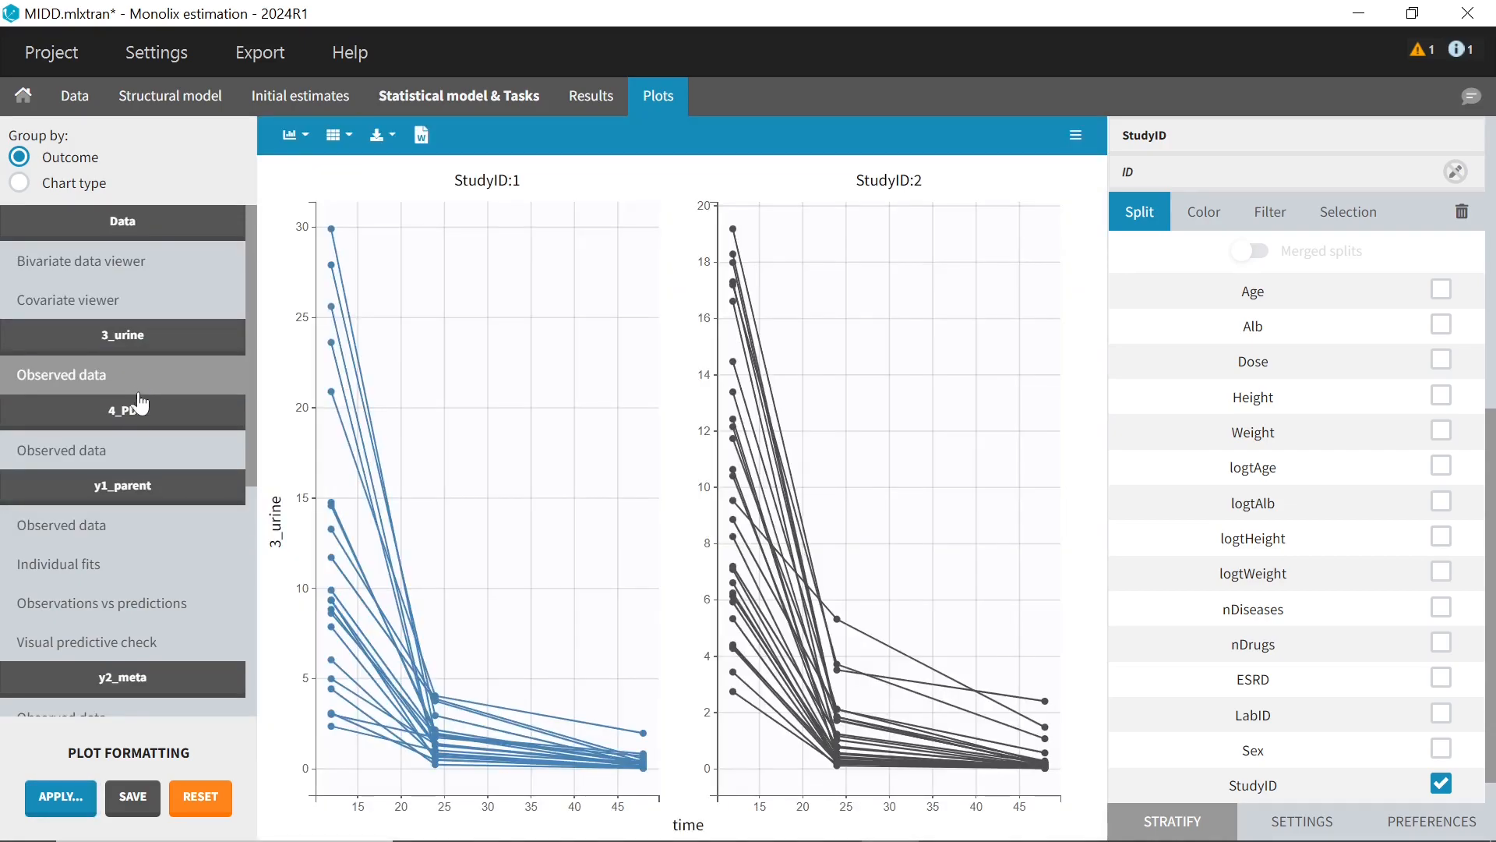
left_click(141, 458)
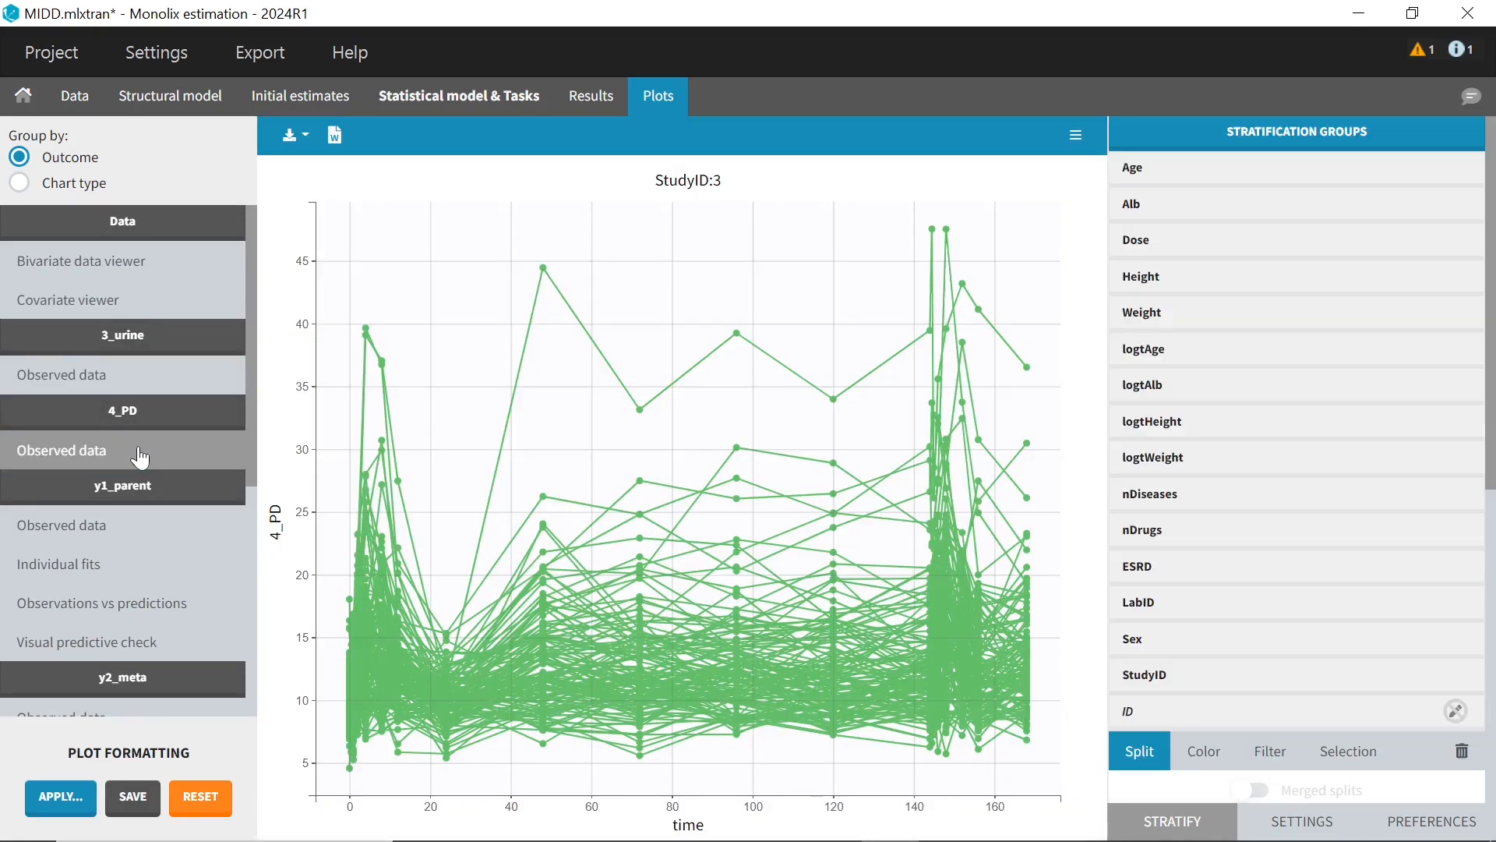
scroll(138, 468, "down", 3)
left_click(136, 480)
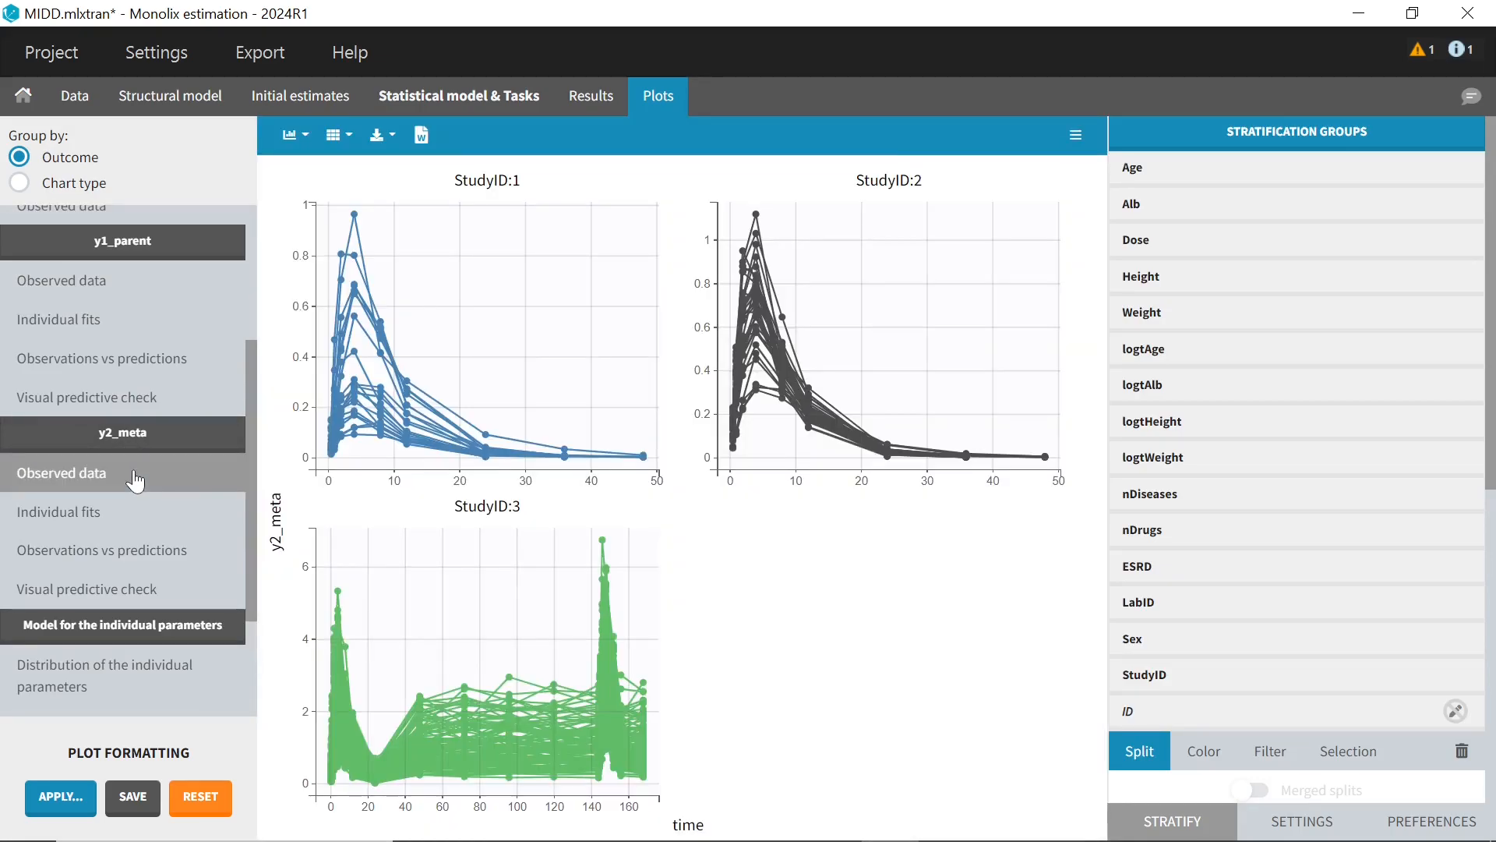
left_click(129, 600)
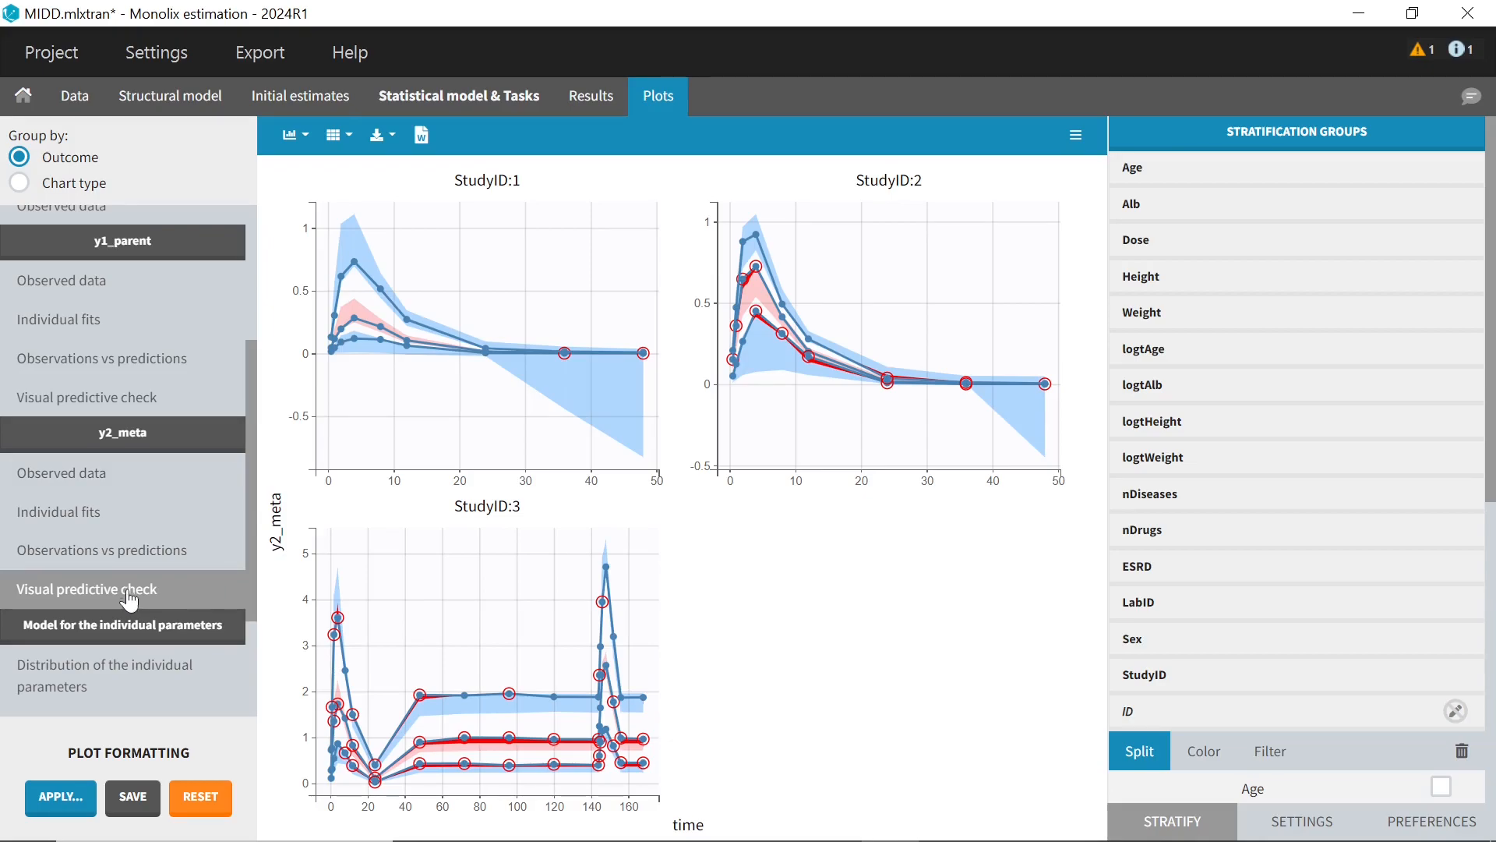
Show the population prediction subplot in the y2_meta observations vs predictions plot
left_click(134, 558)
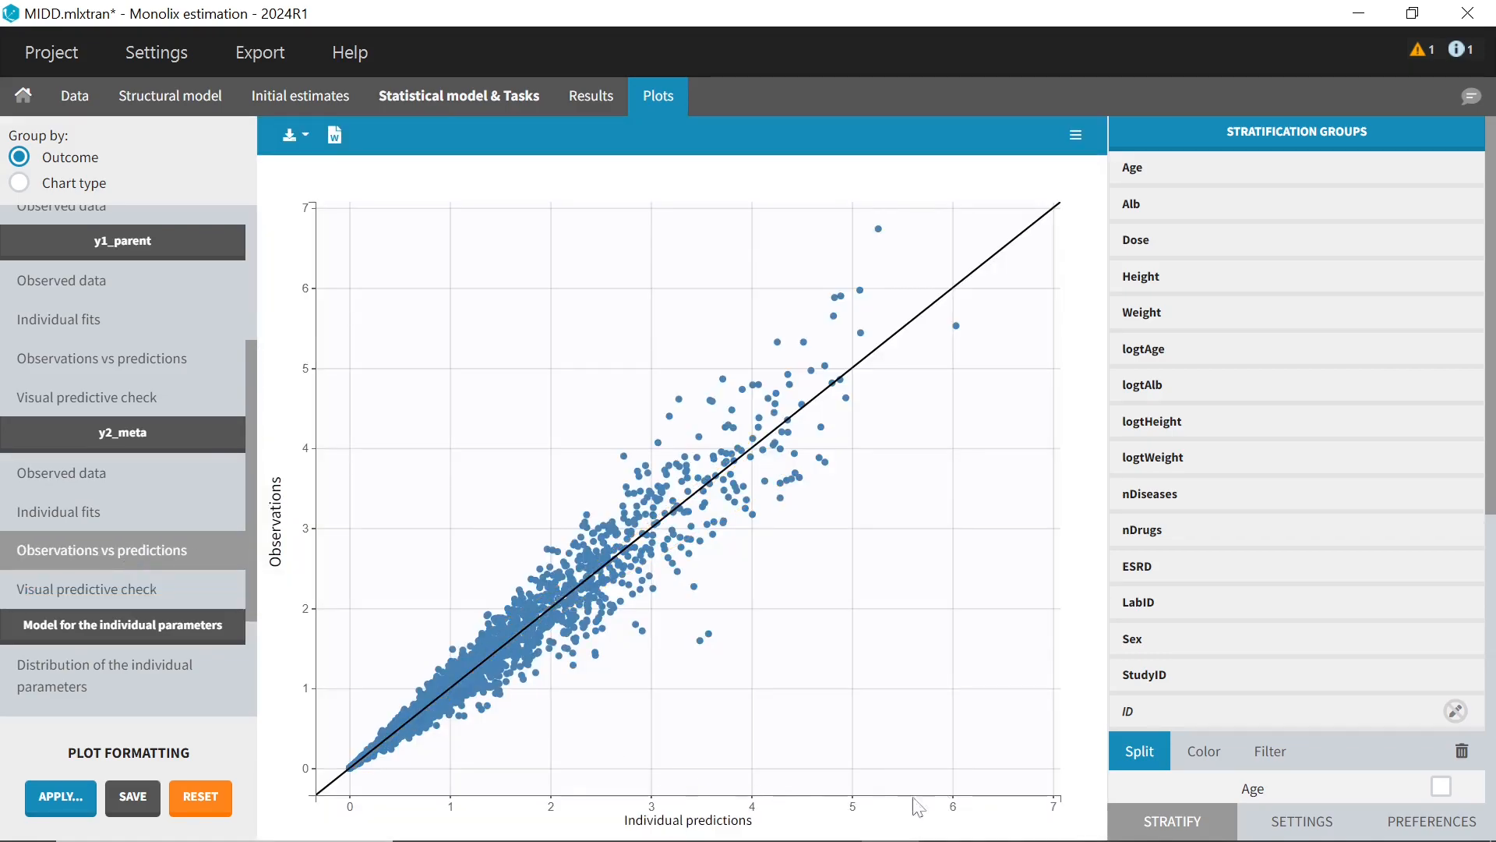
left_click(1278, 824)
left_click(1296, 491)
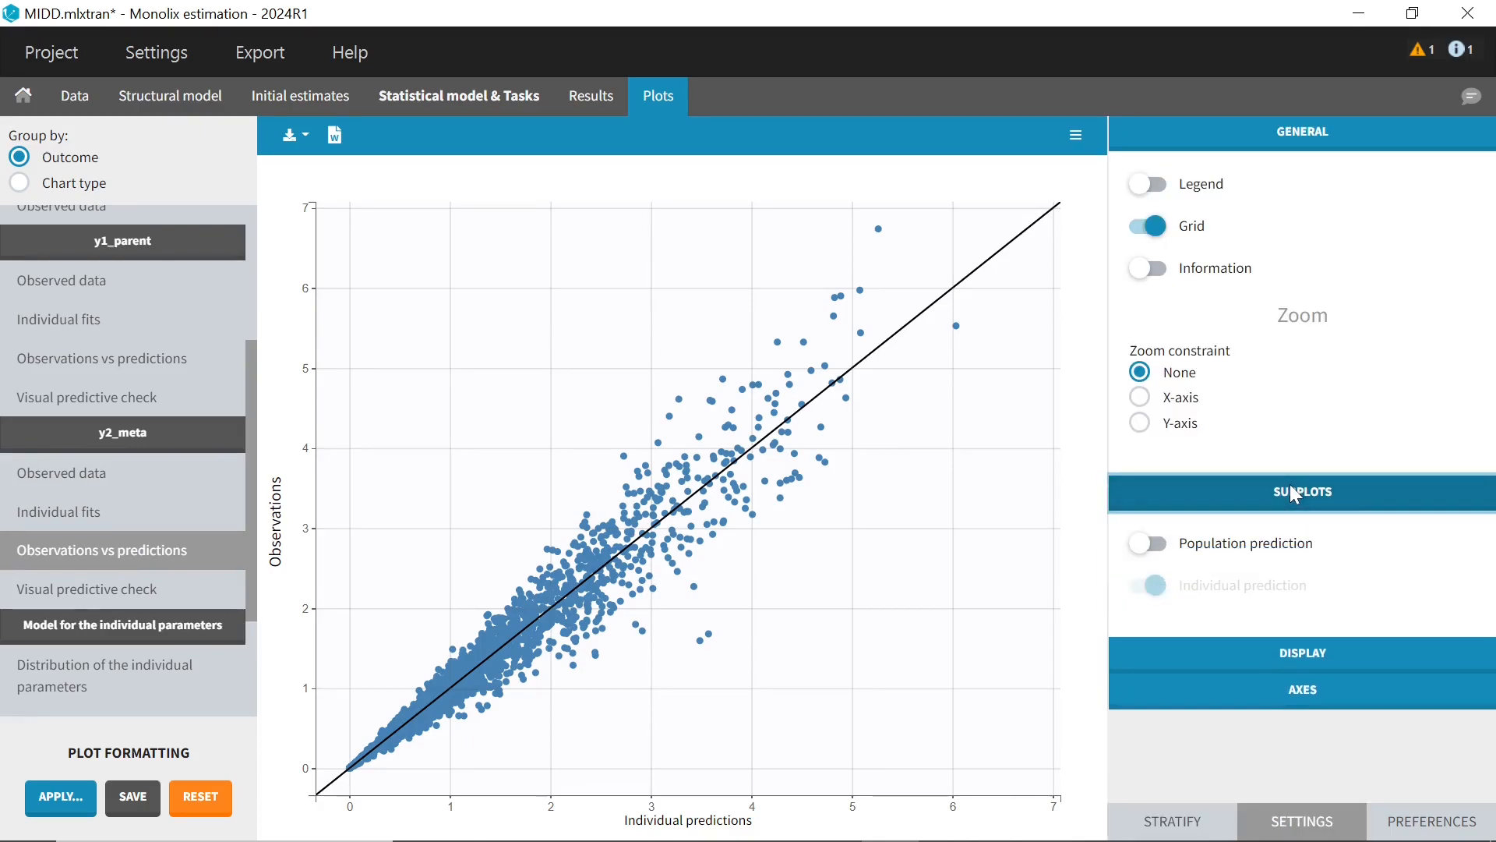
left_click(1152, 545)
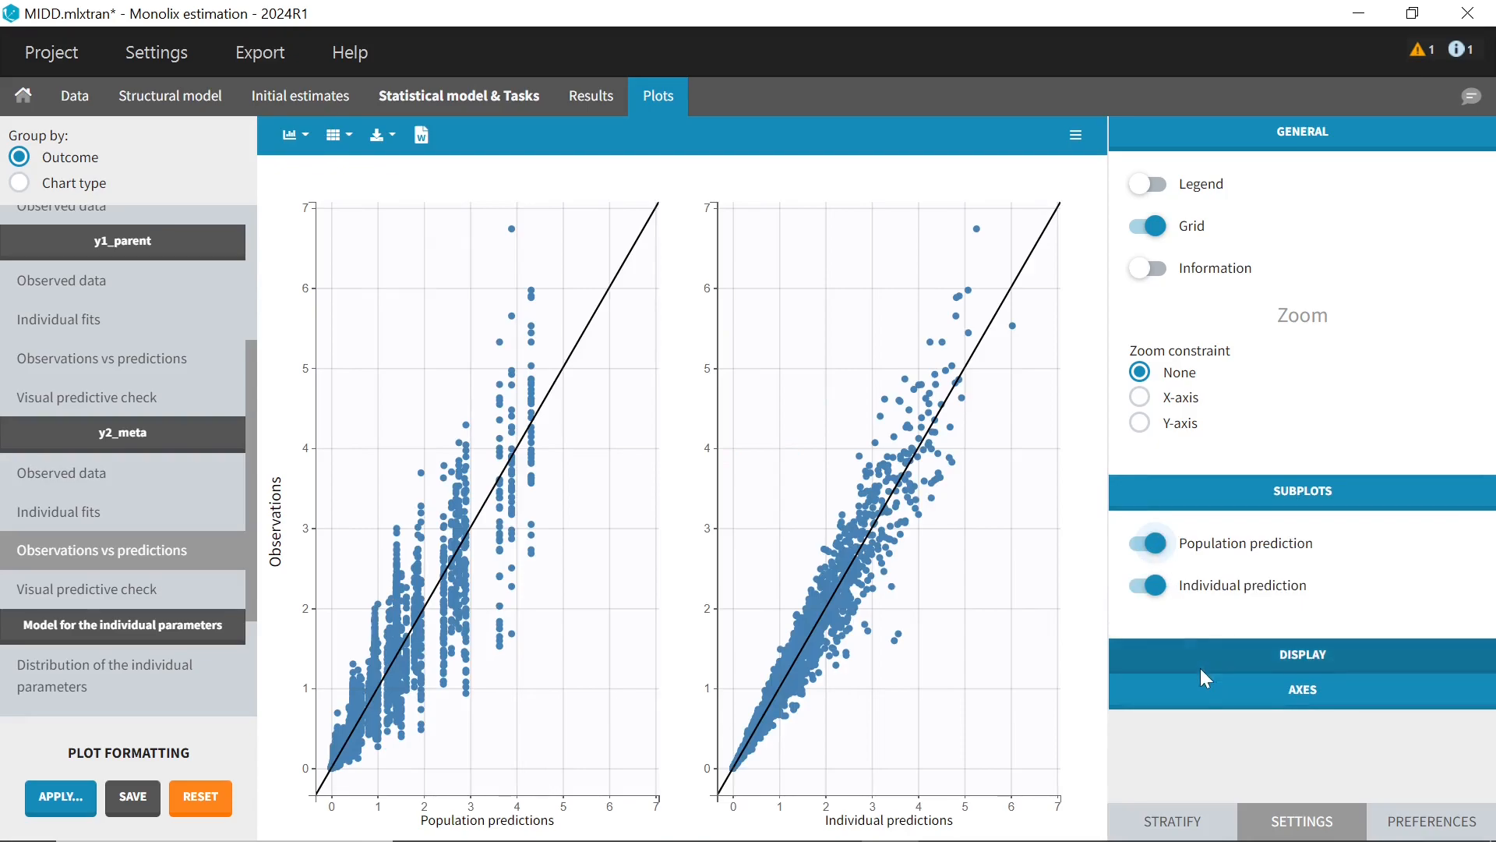
Set the x-axis and y-axis of the y2_meta observations vs predictions plot to log scale
left_click(1199, 690)
left_click(1149, 294)
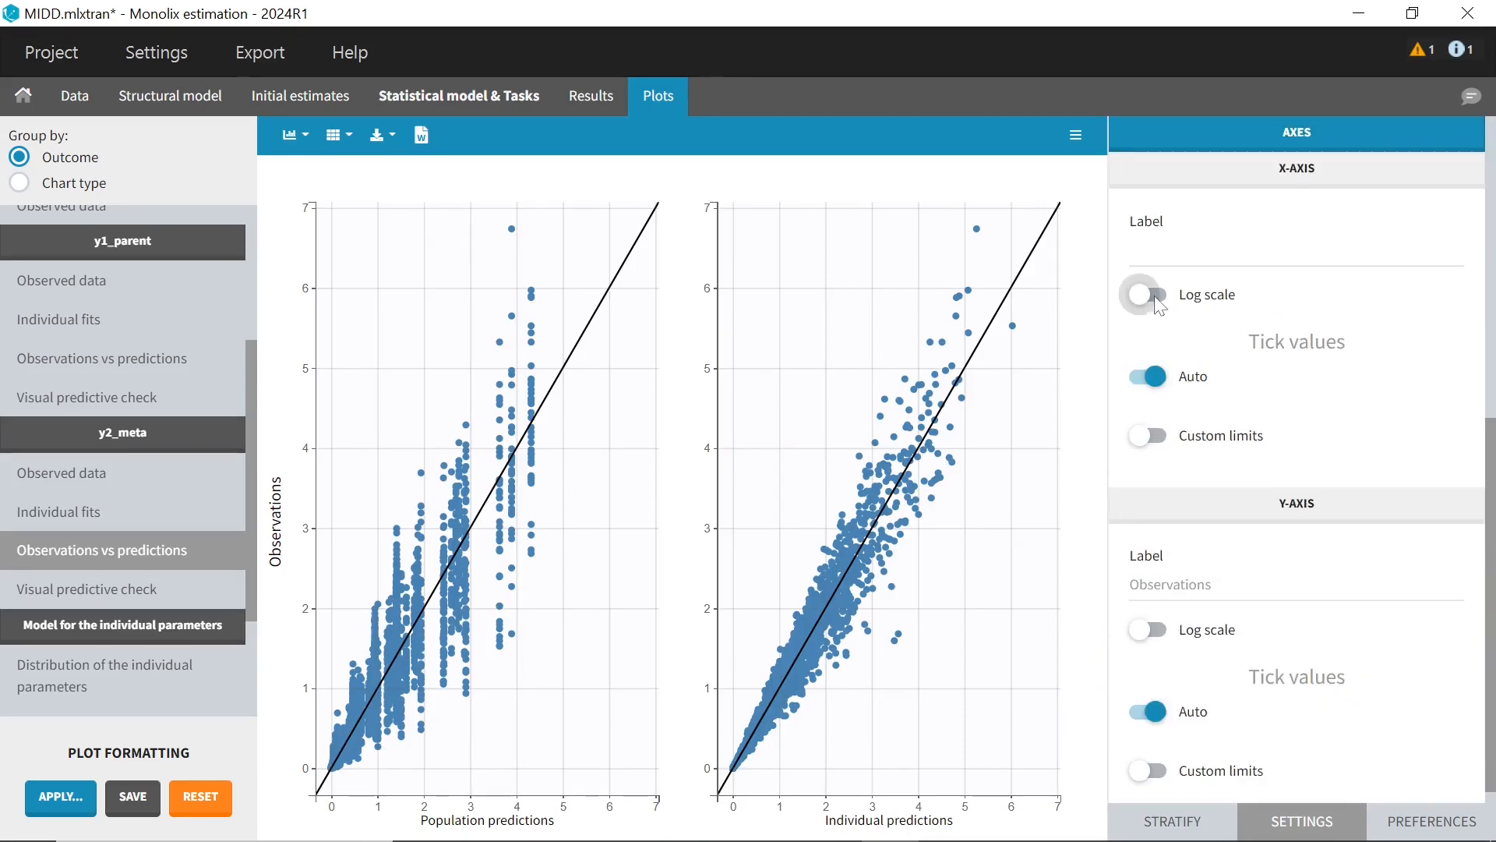
left_click(1153, 629)
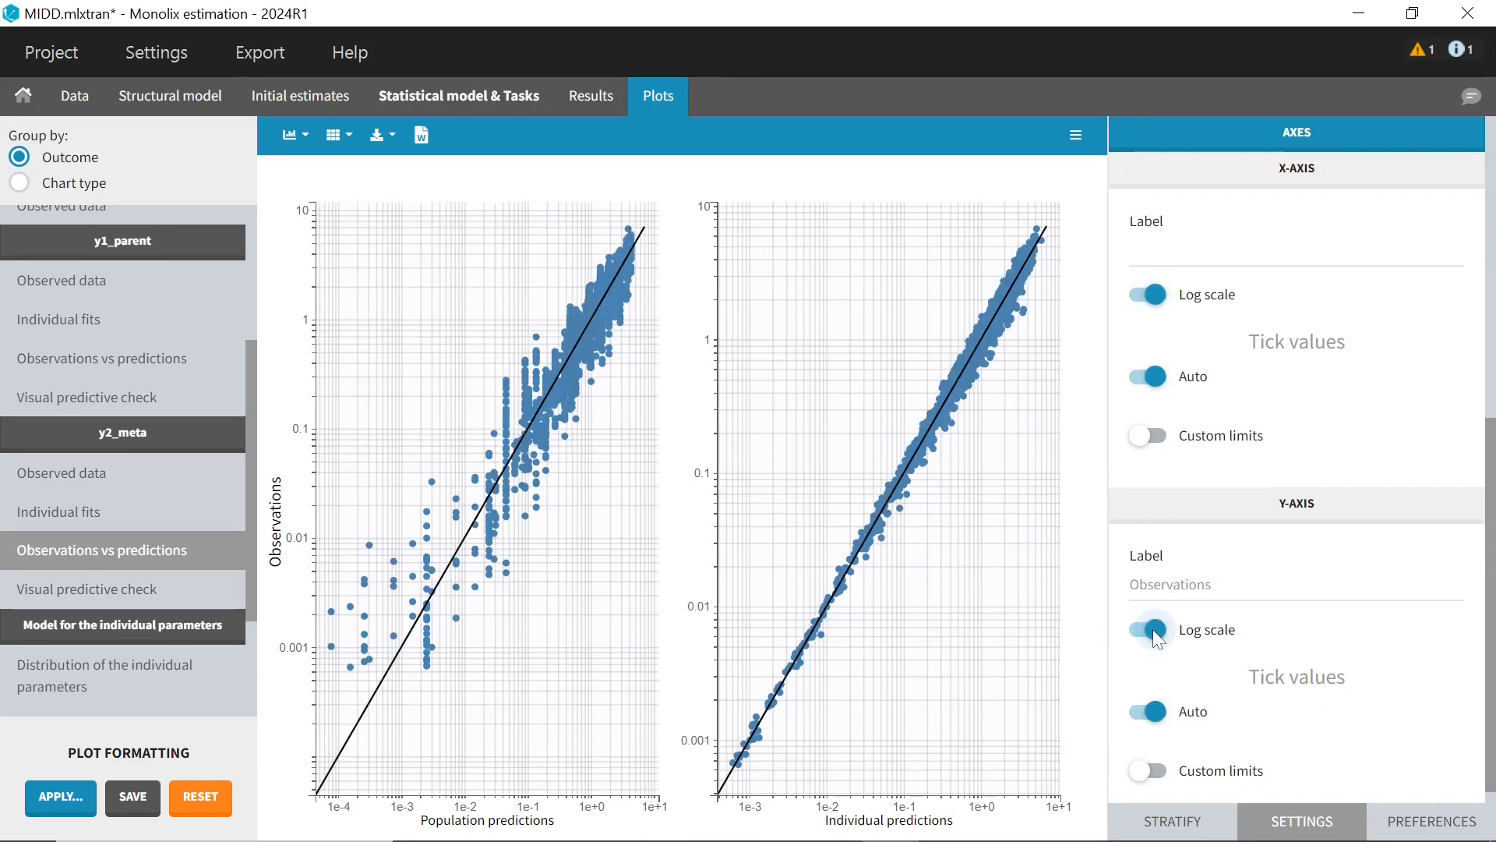
Set the observed data color in the y2_meta observations vs predictions plot to near-black #0A0A0A
left_click(1406, 830)
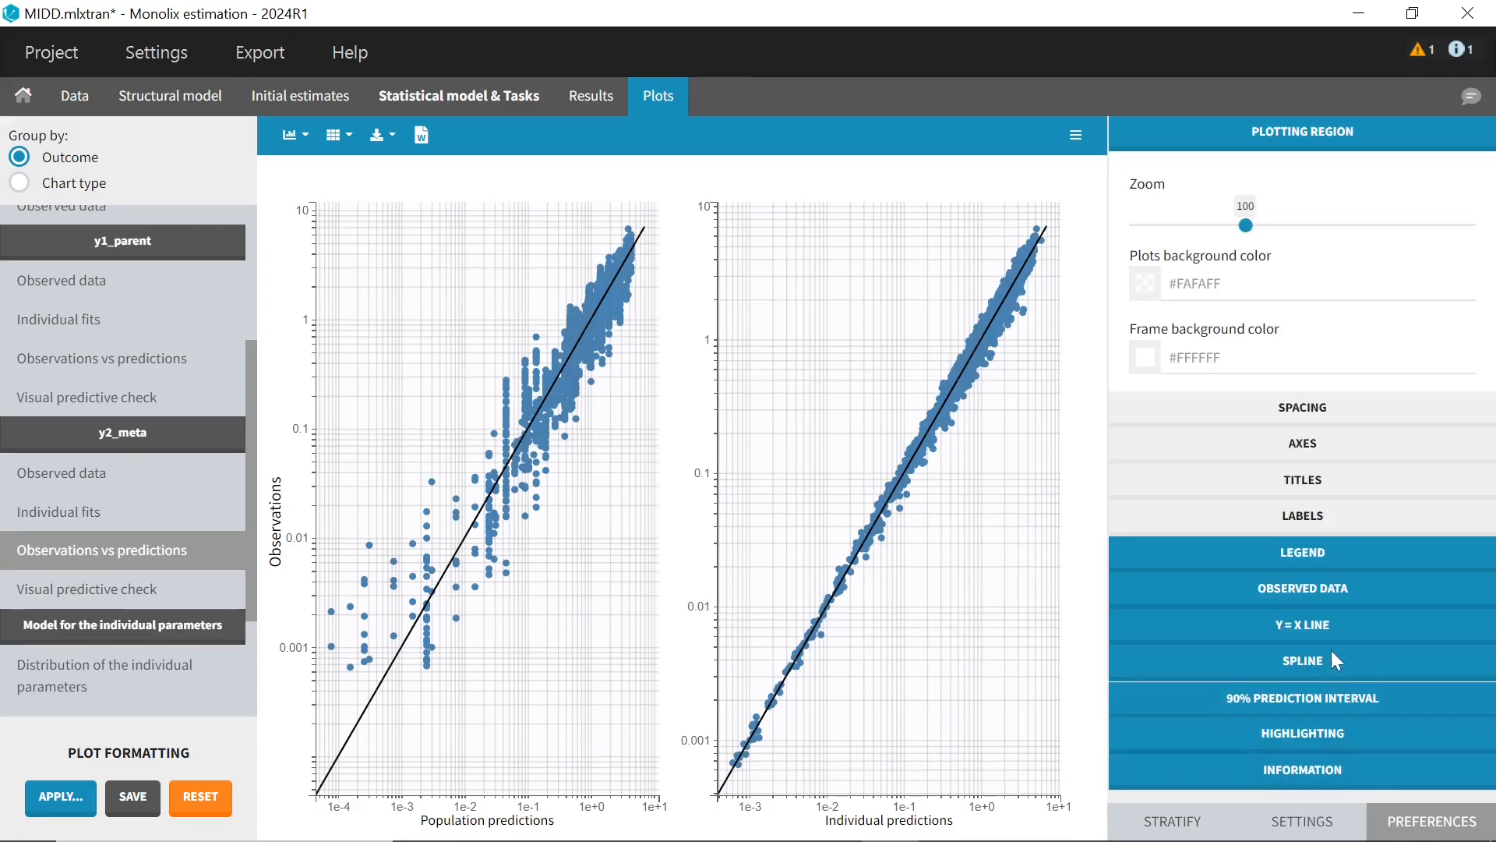
left_click(1303, 590)
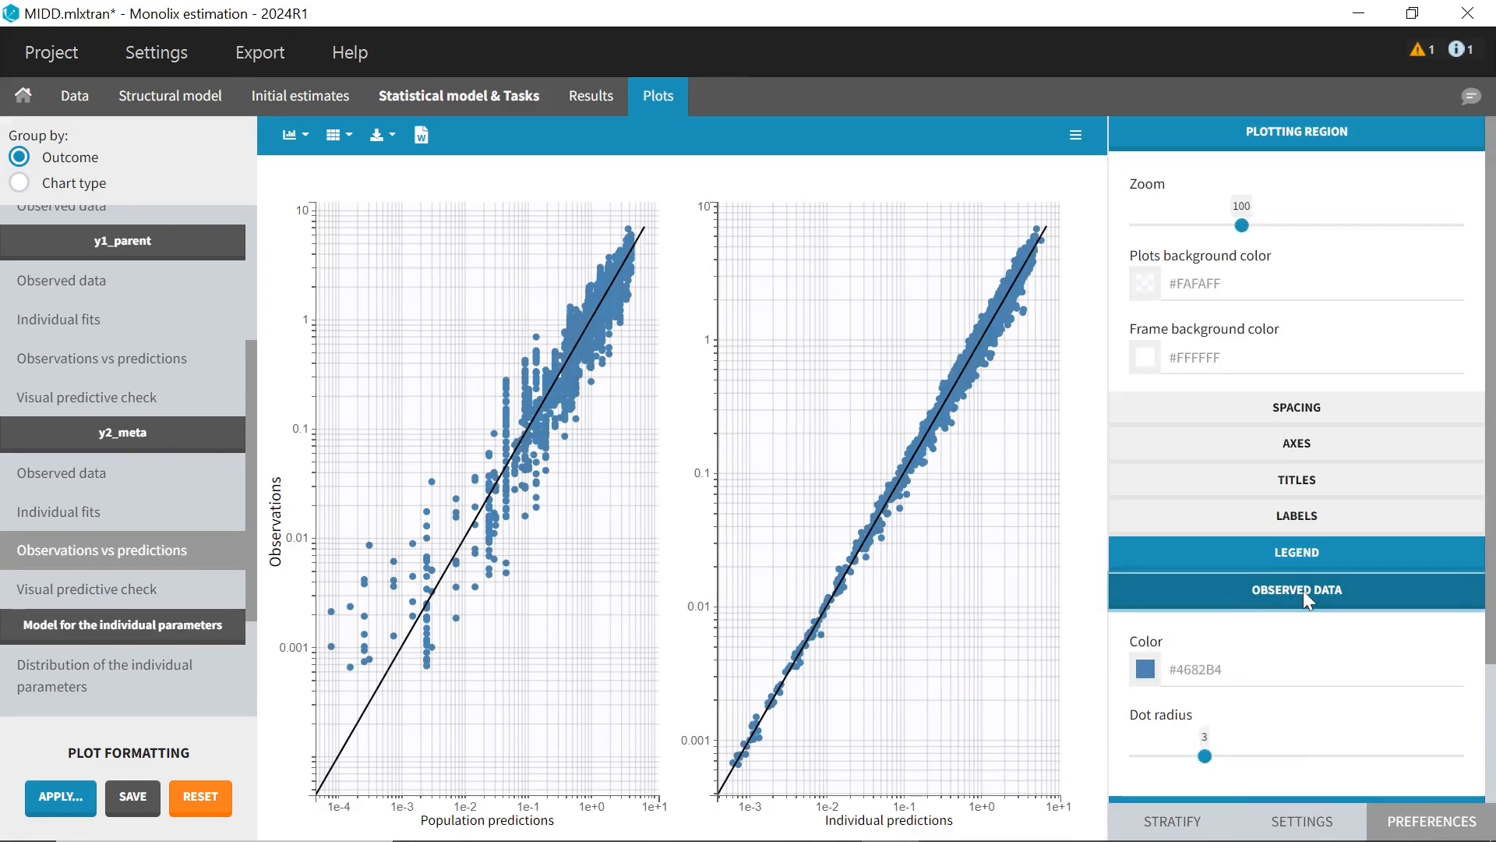
left_click(1148, 672)
left_click(1130, 555)
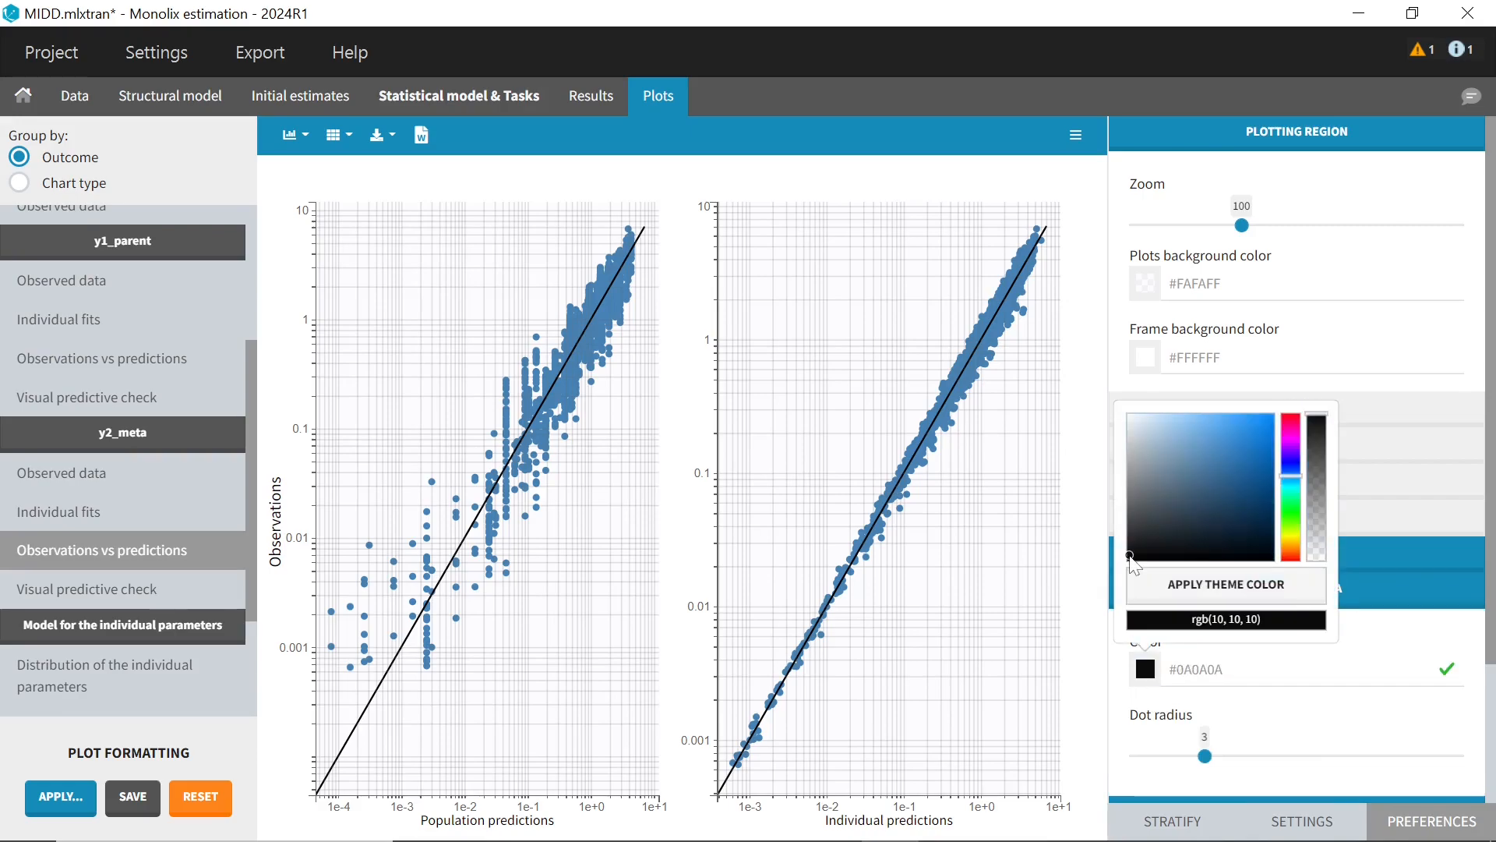
Set the Y = X line in the y2_meta observations vs predictions plot to red #F90909 with a line width of 2.0
scroll(1282, 713, "down", 1)
left_click(1275, 703)
scroll(1275, 703, "down", 5)
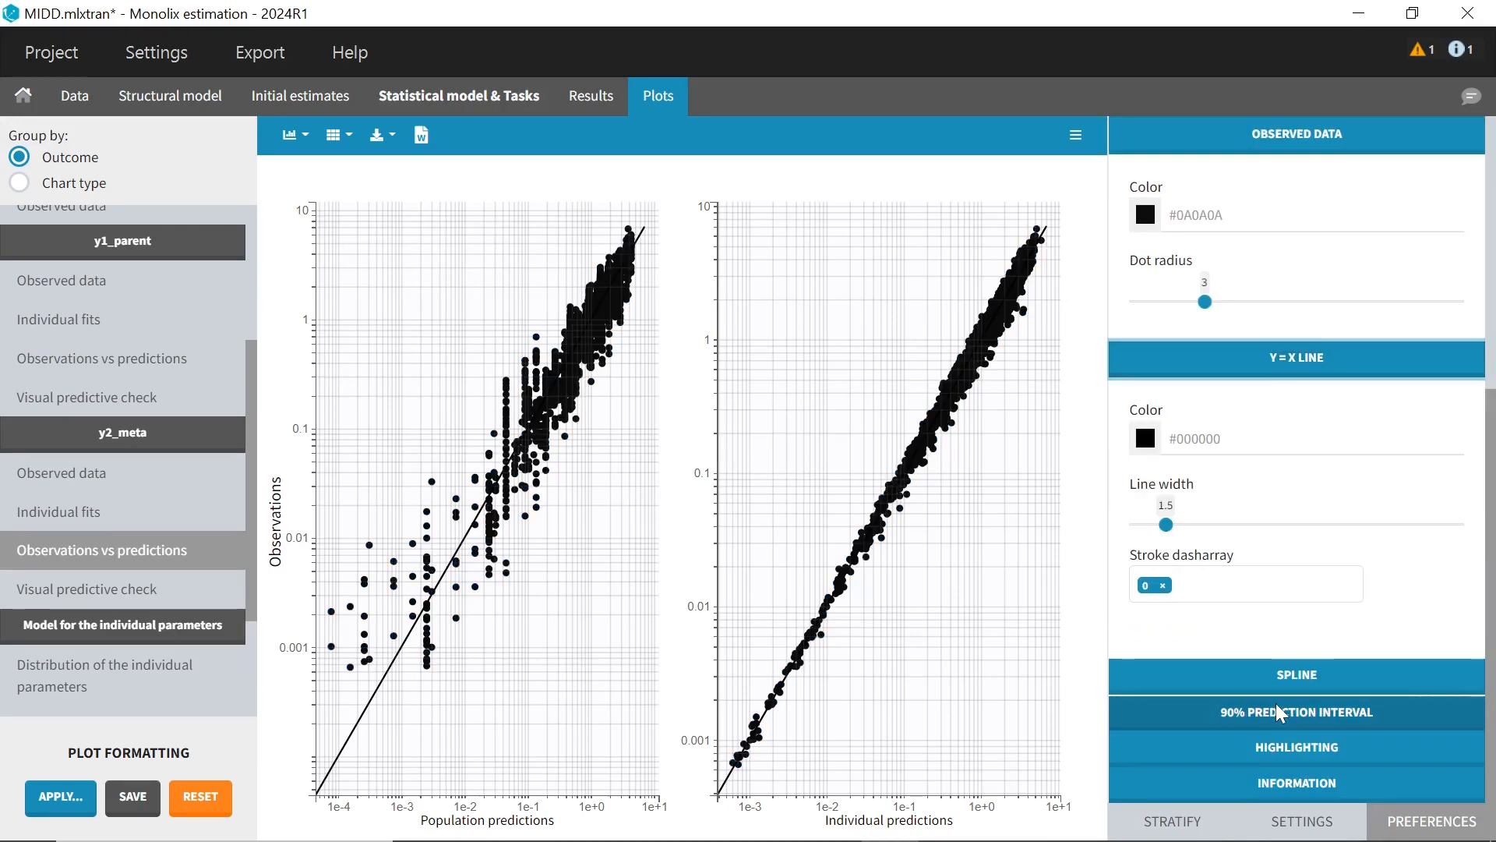
left_click(1146, 438)
left_click(1269, 480)
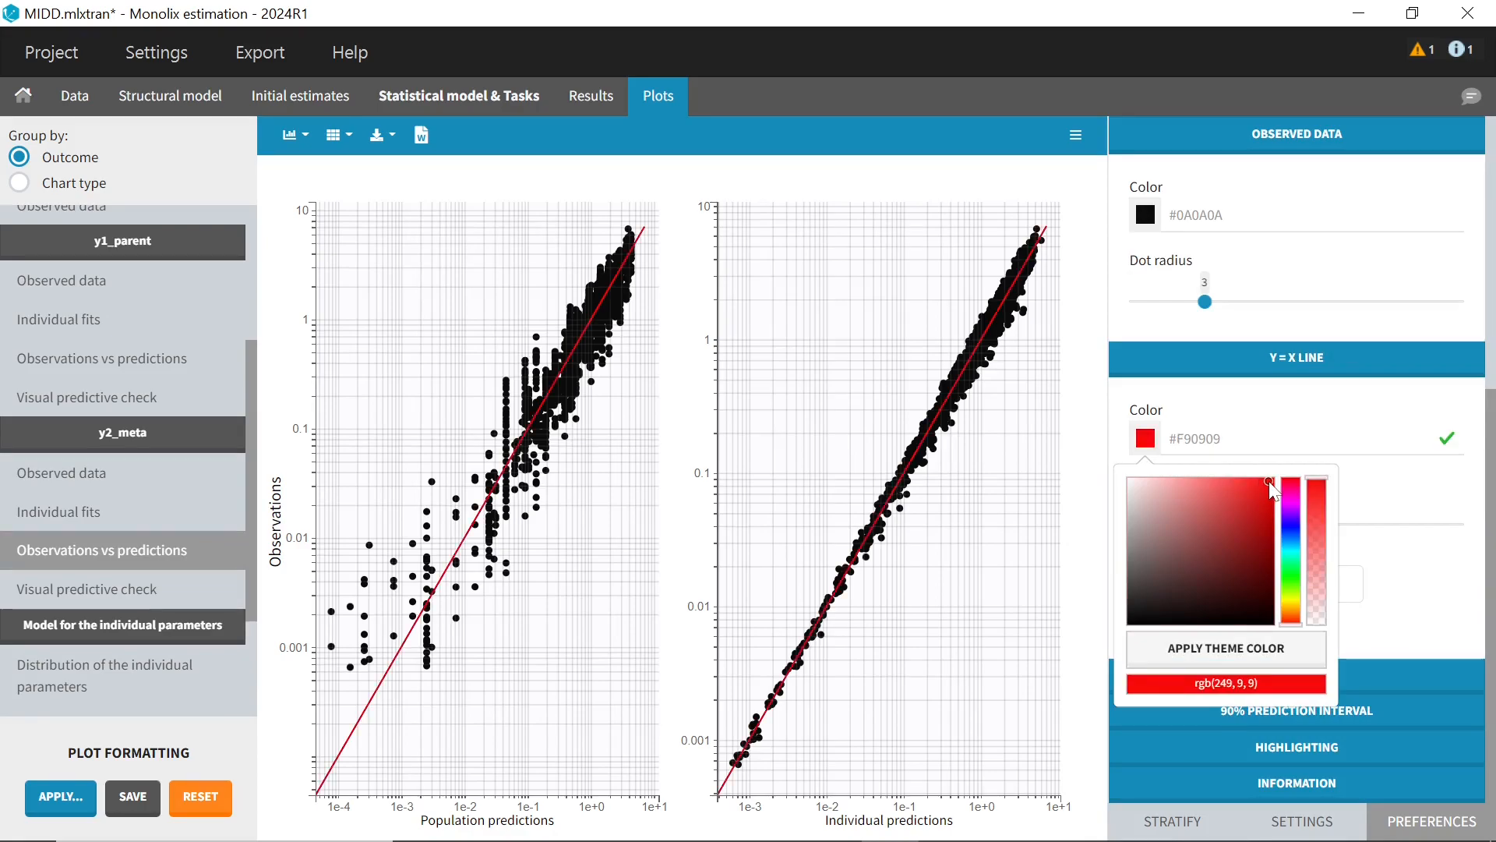
left_click(1379, 499)
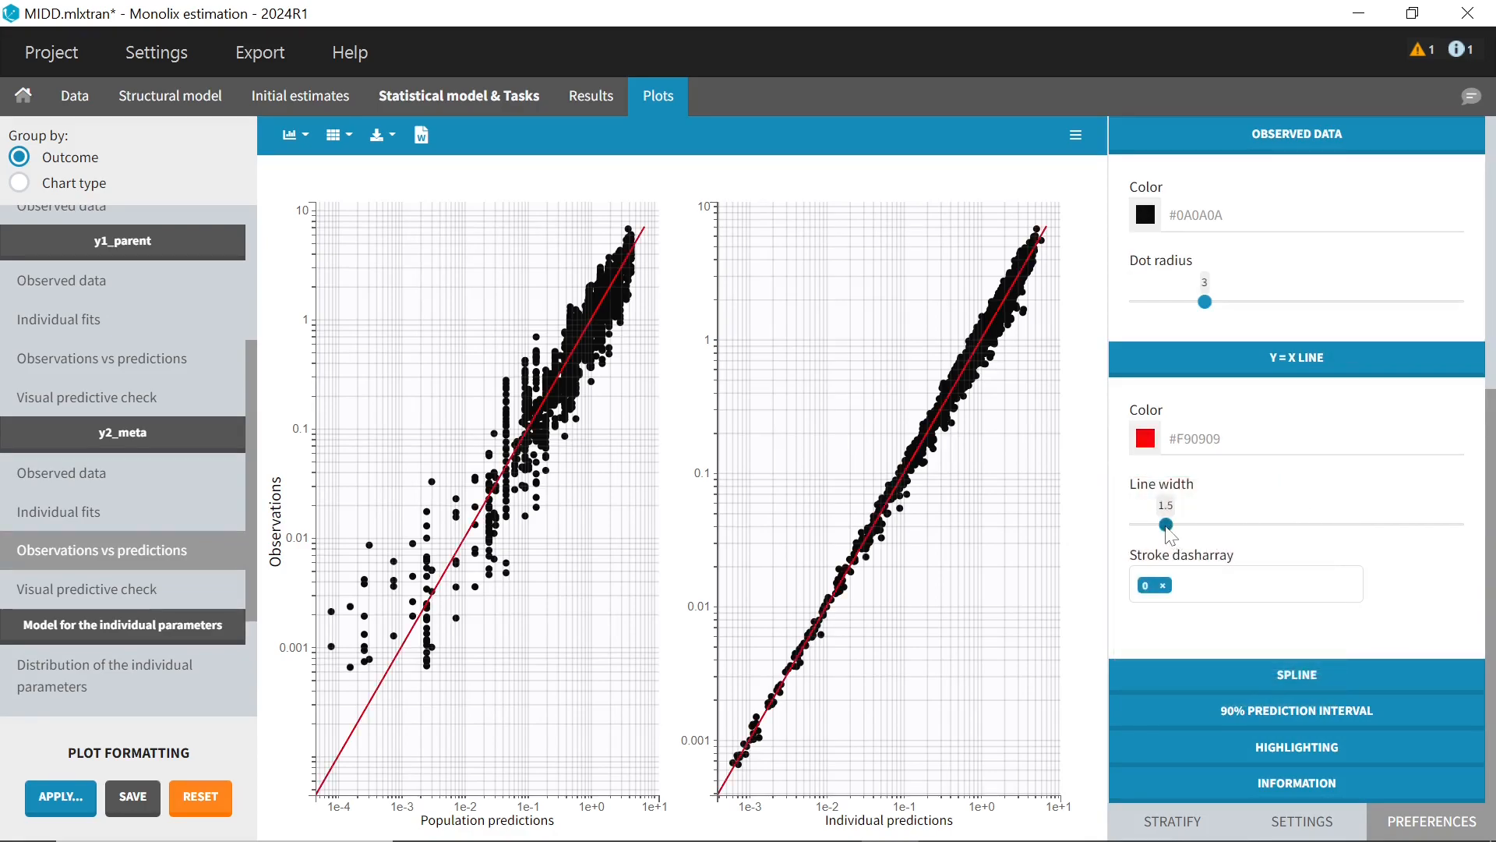
left_click_drag(1169, 535, 1186, 537)
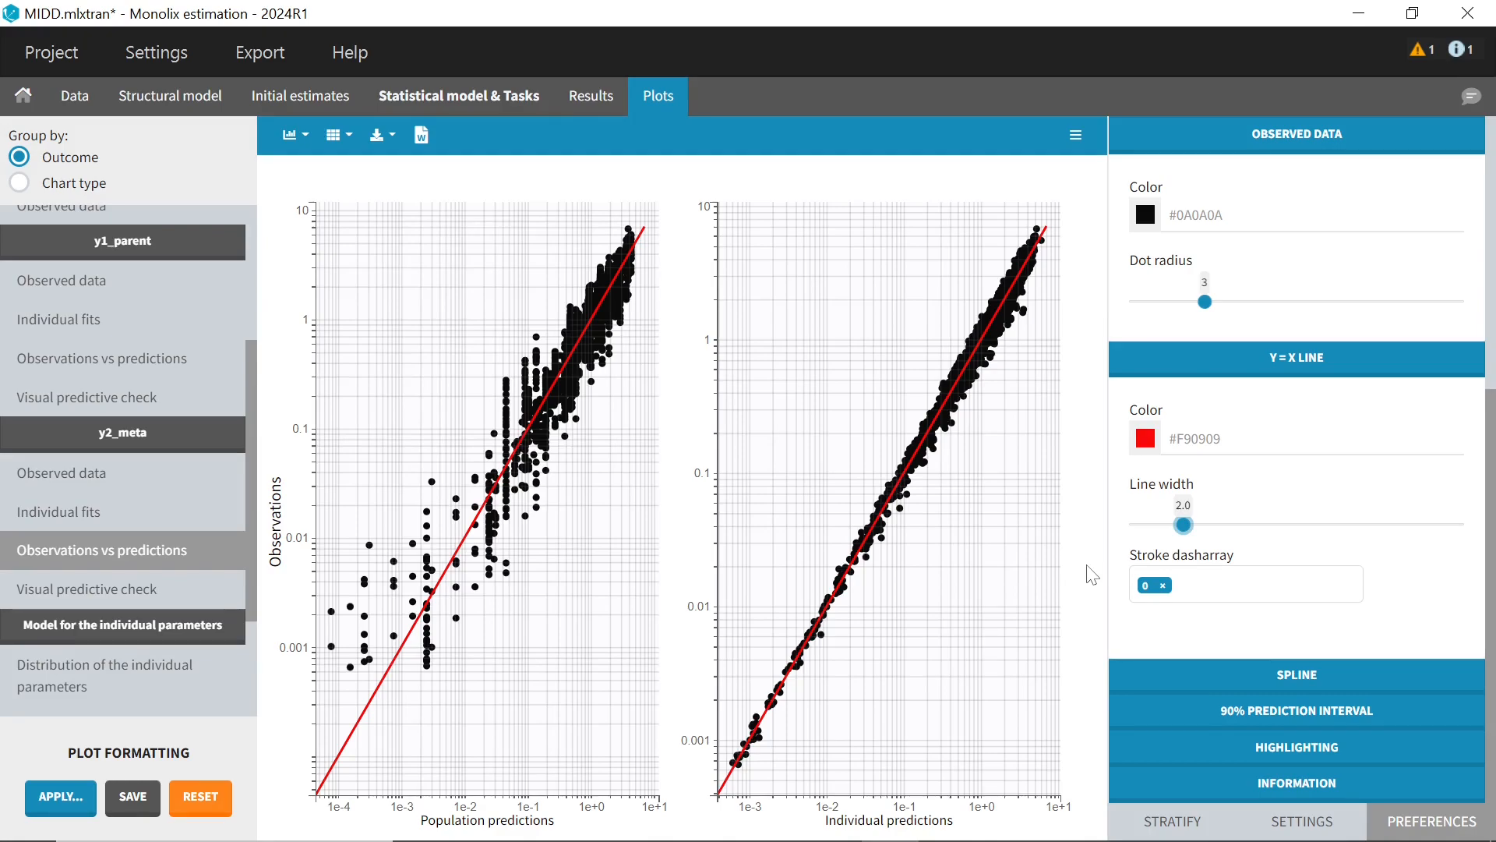
Apply only the settings and preferences of the y2_meta observations vs predictions plot to the y1_parent one, and display the y1_parent plot
left_click(58, 799)
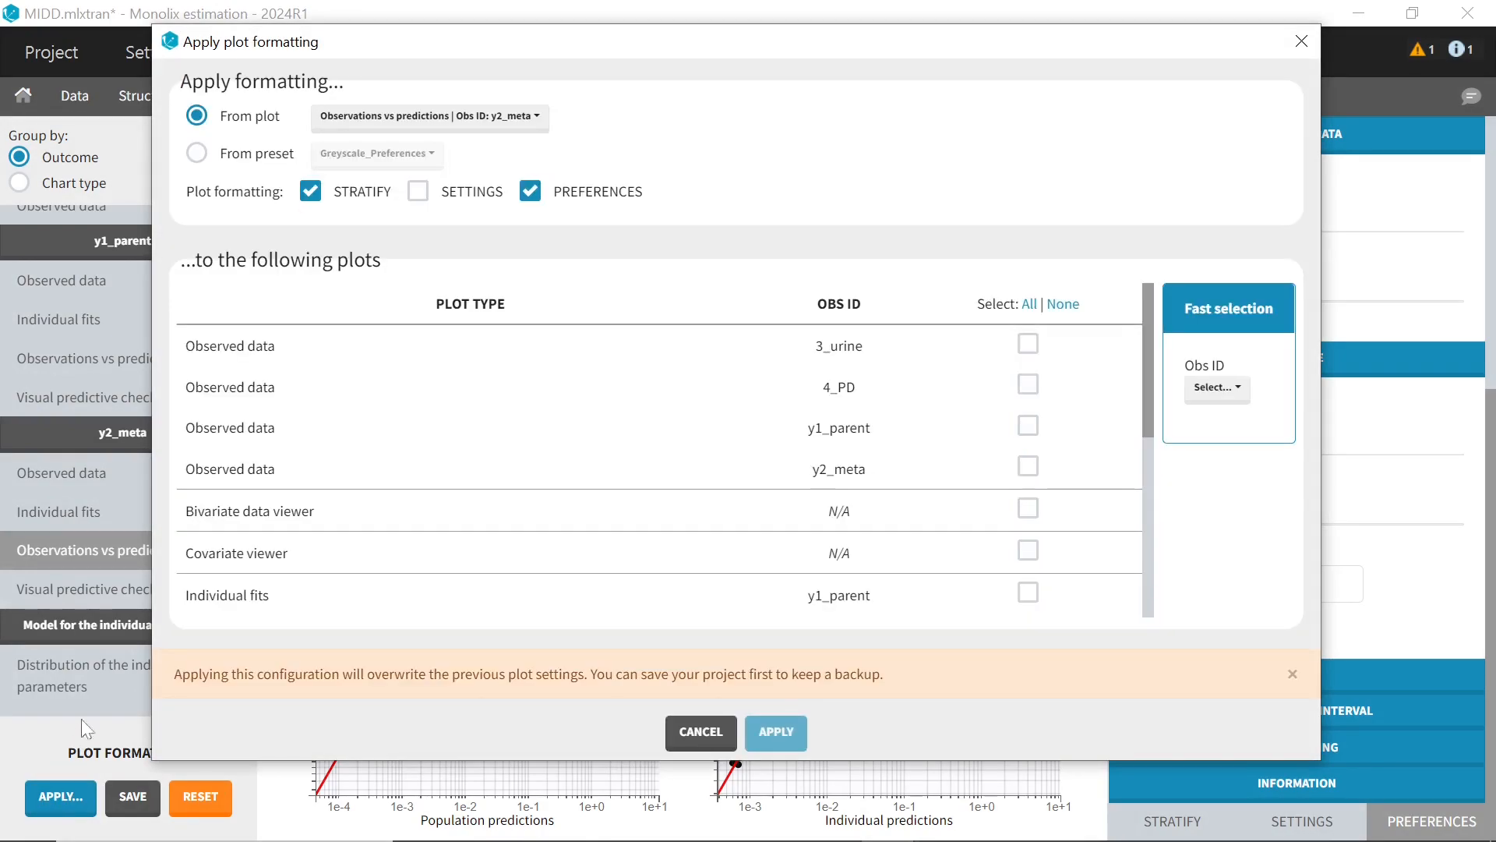
left_click(318, 205)
left_click(420, 207)
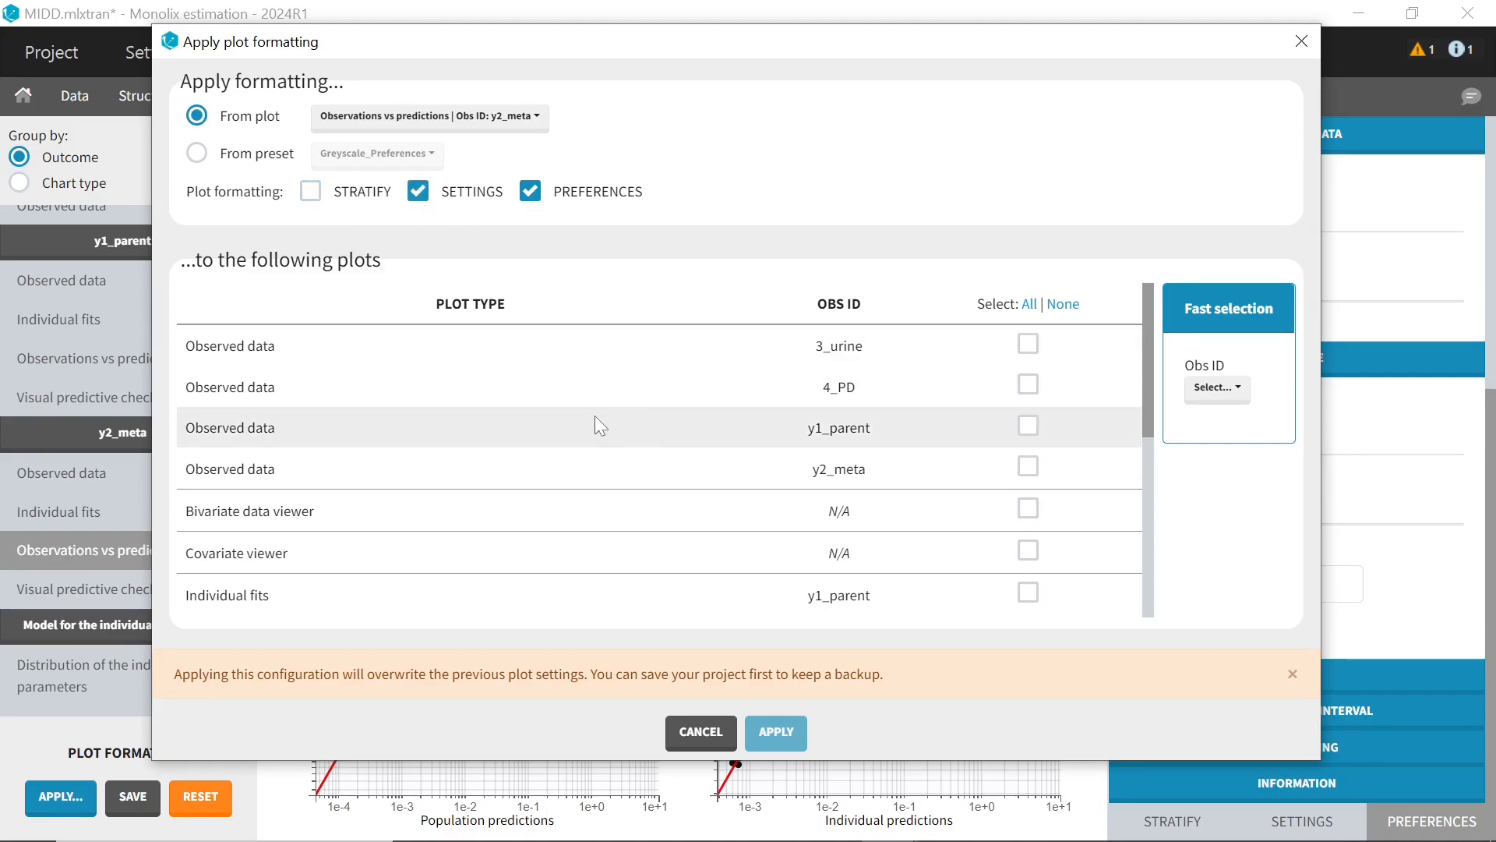
scroll(595, 417, "down", 3)
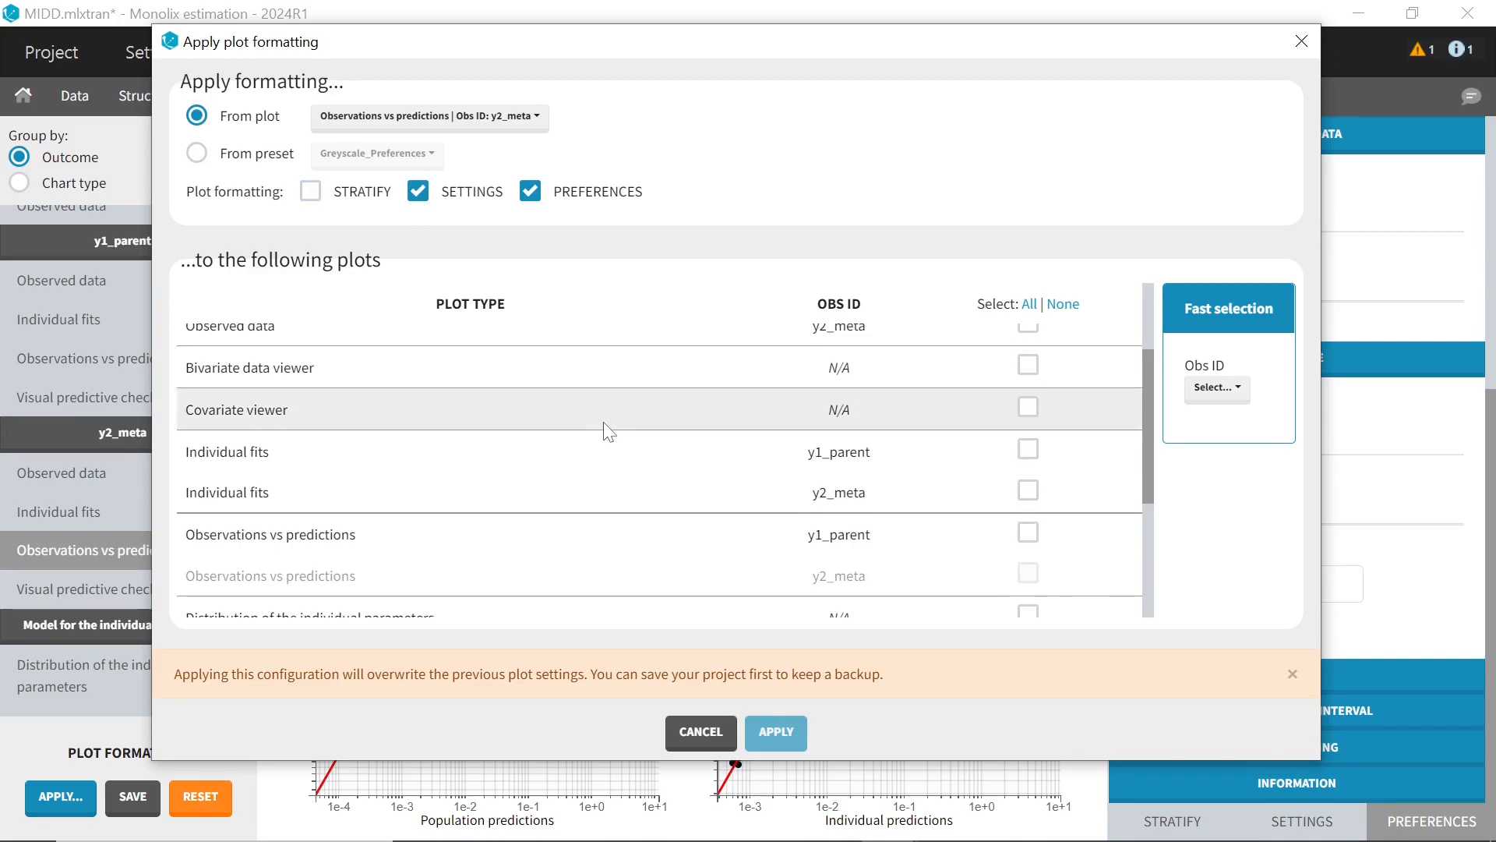
left_click(1028, 537)
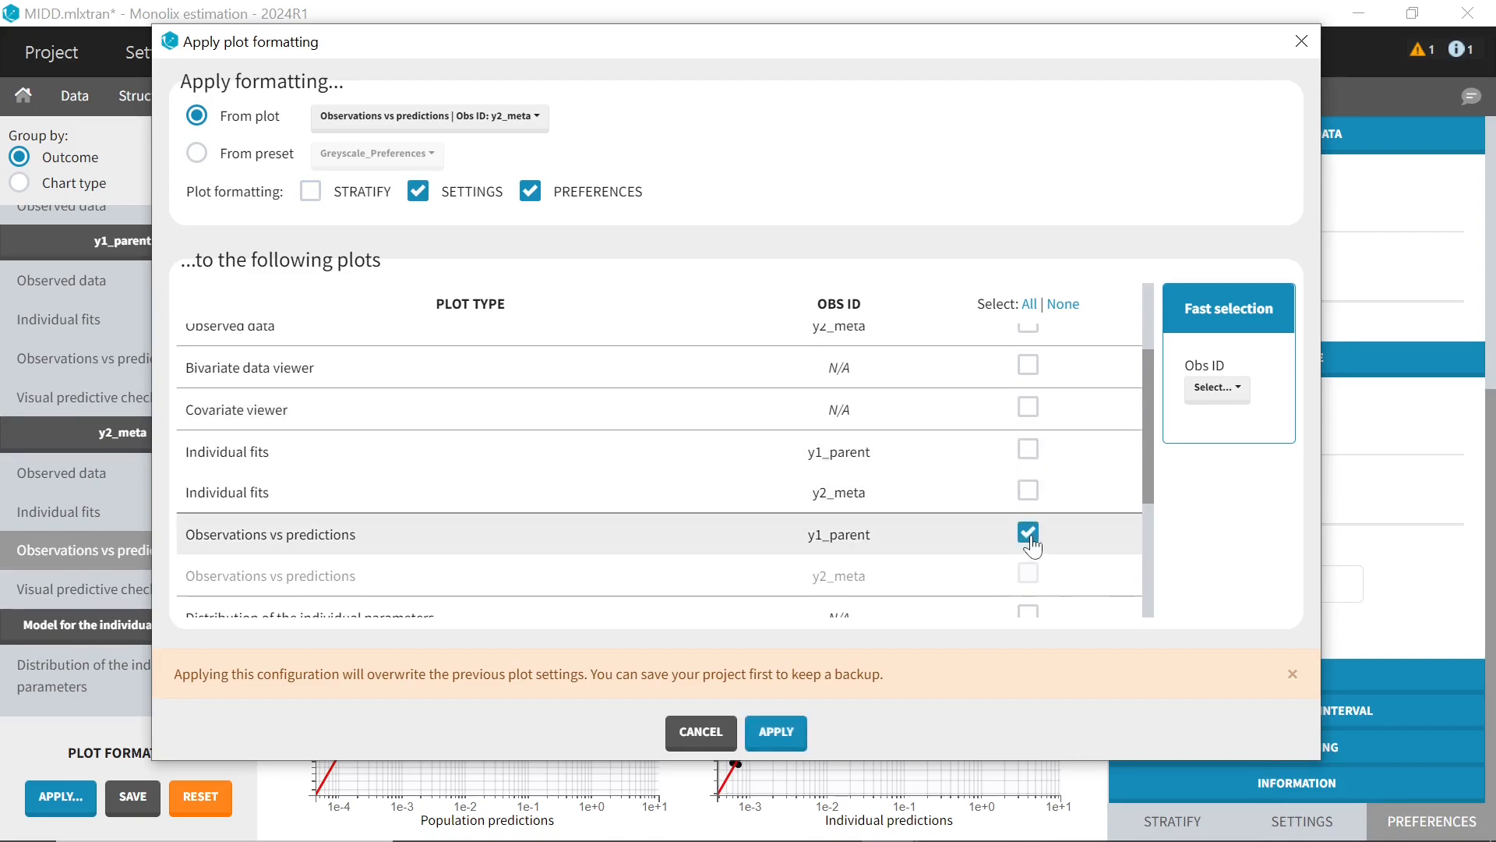
left_click(778, 736)
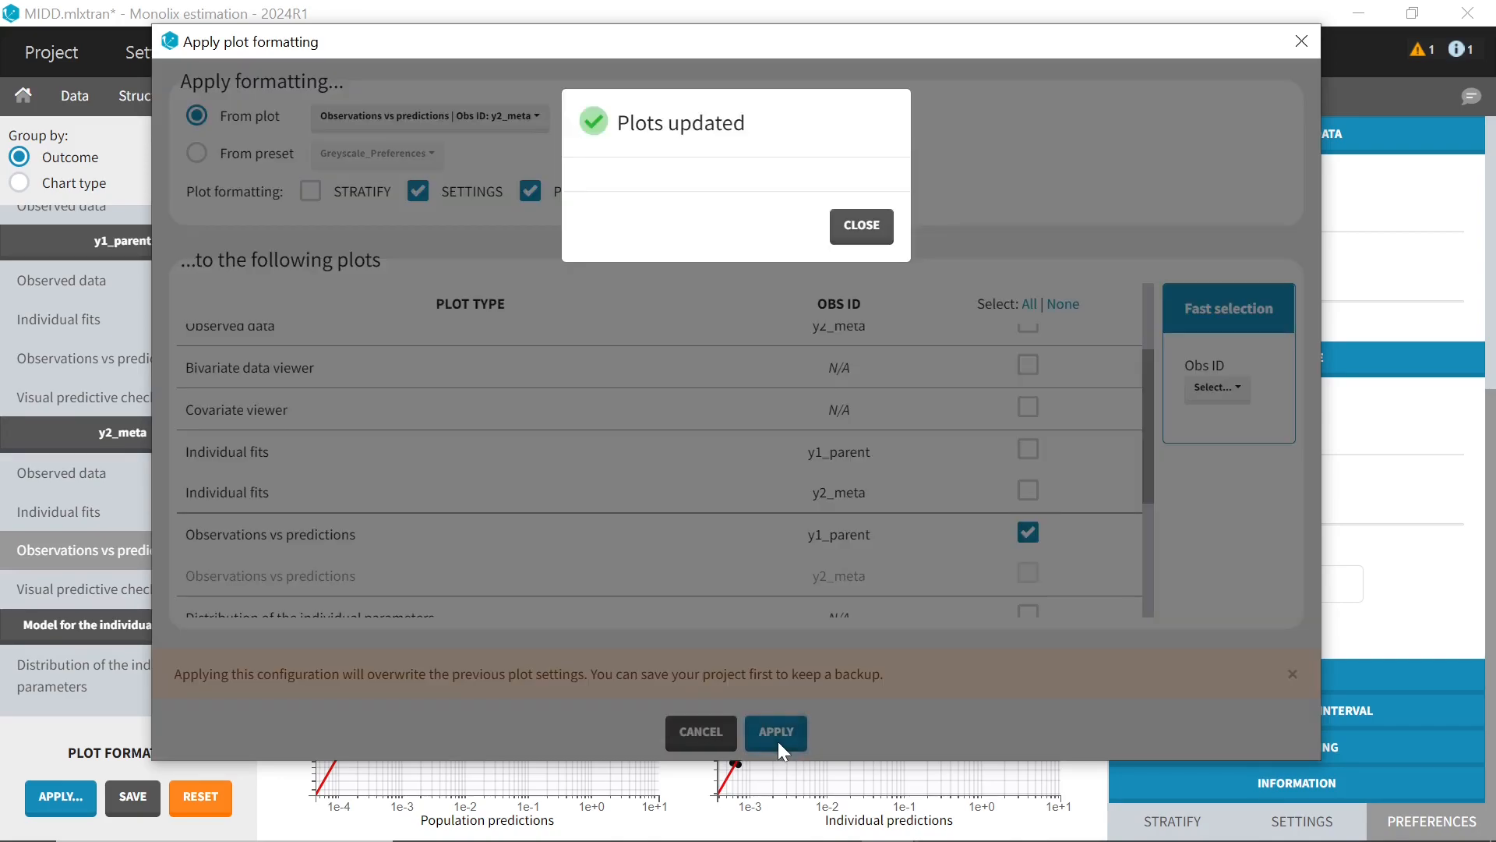
left_click(859, 225)
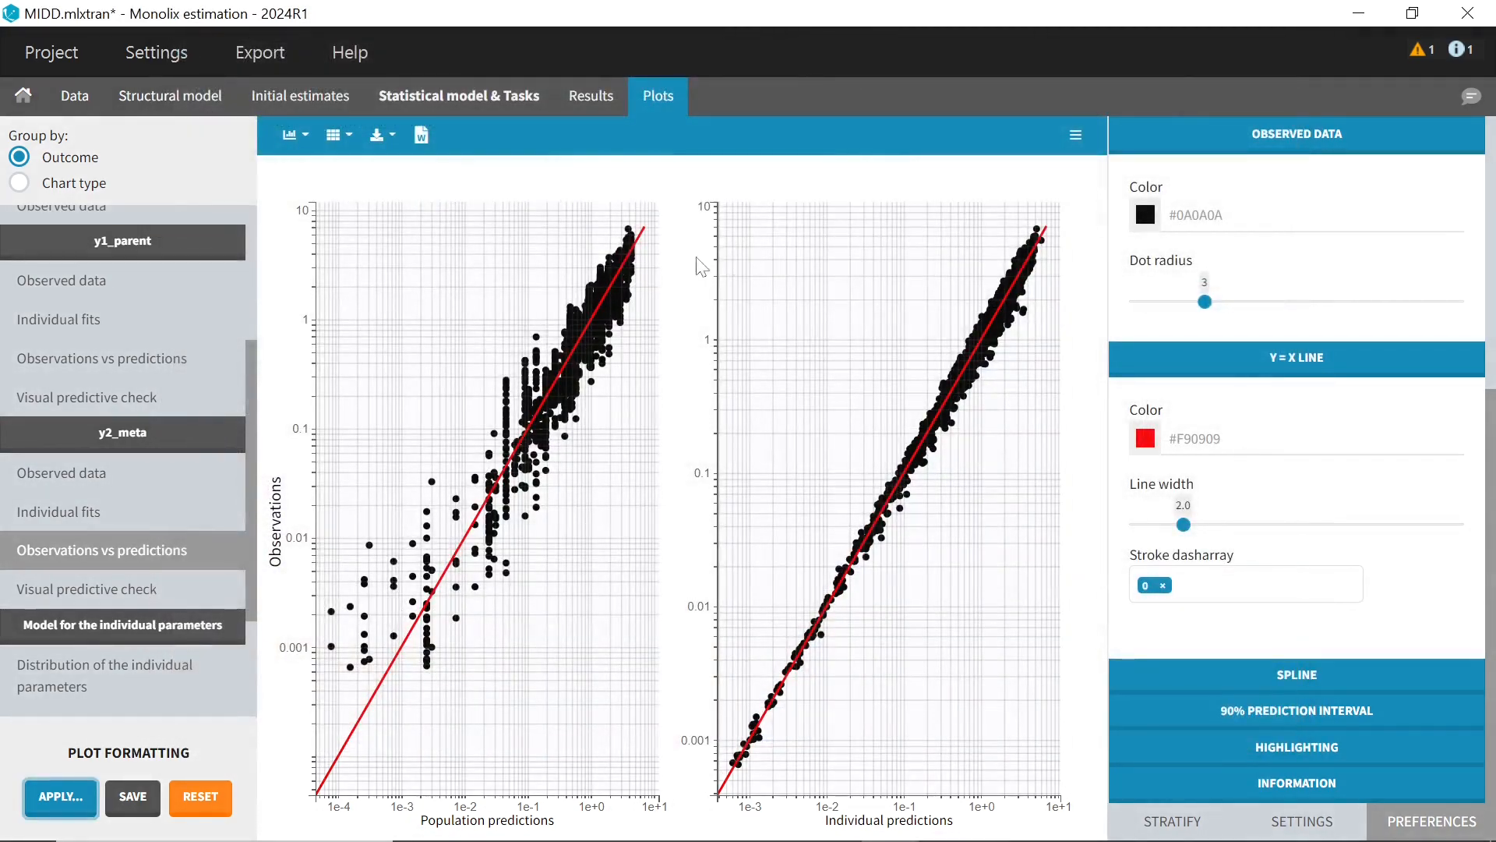
left_click(184, 365)
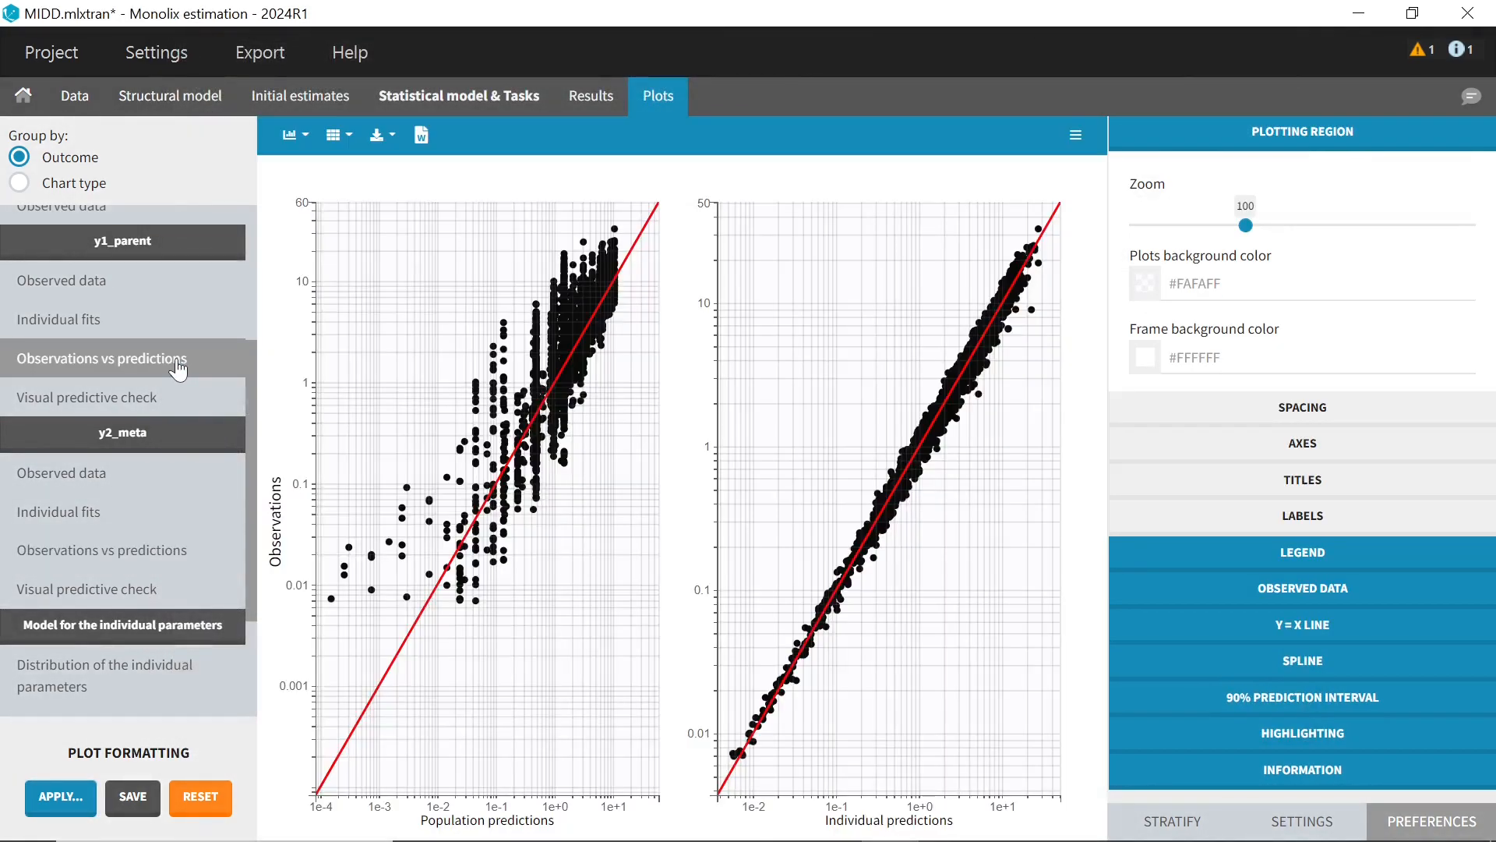